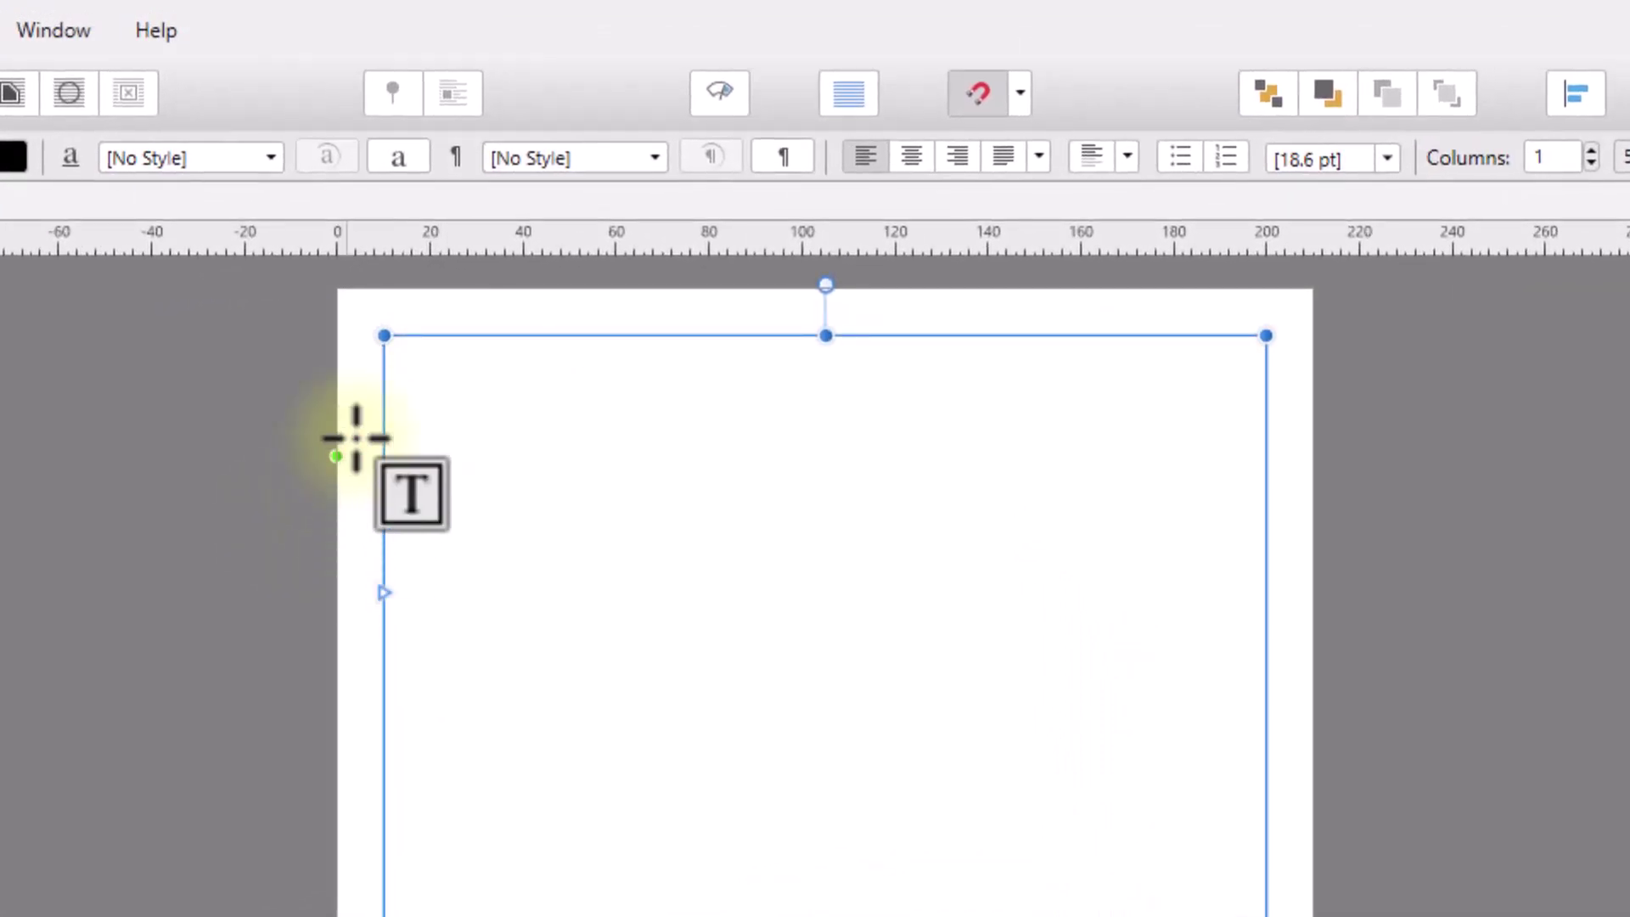
- Enter "If ½ the people" at the start of the page's text frame, writing the fraction as 1/2
key(Return)
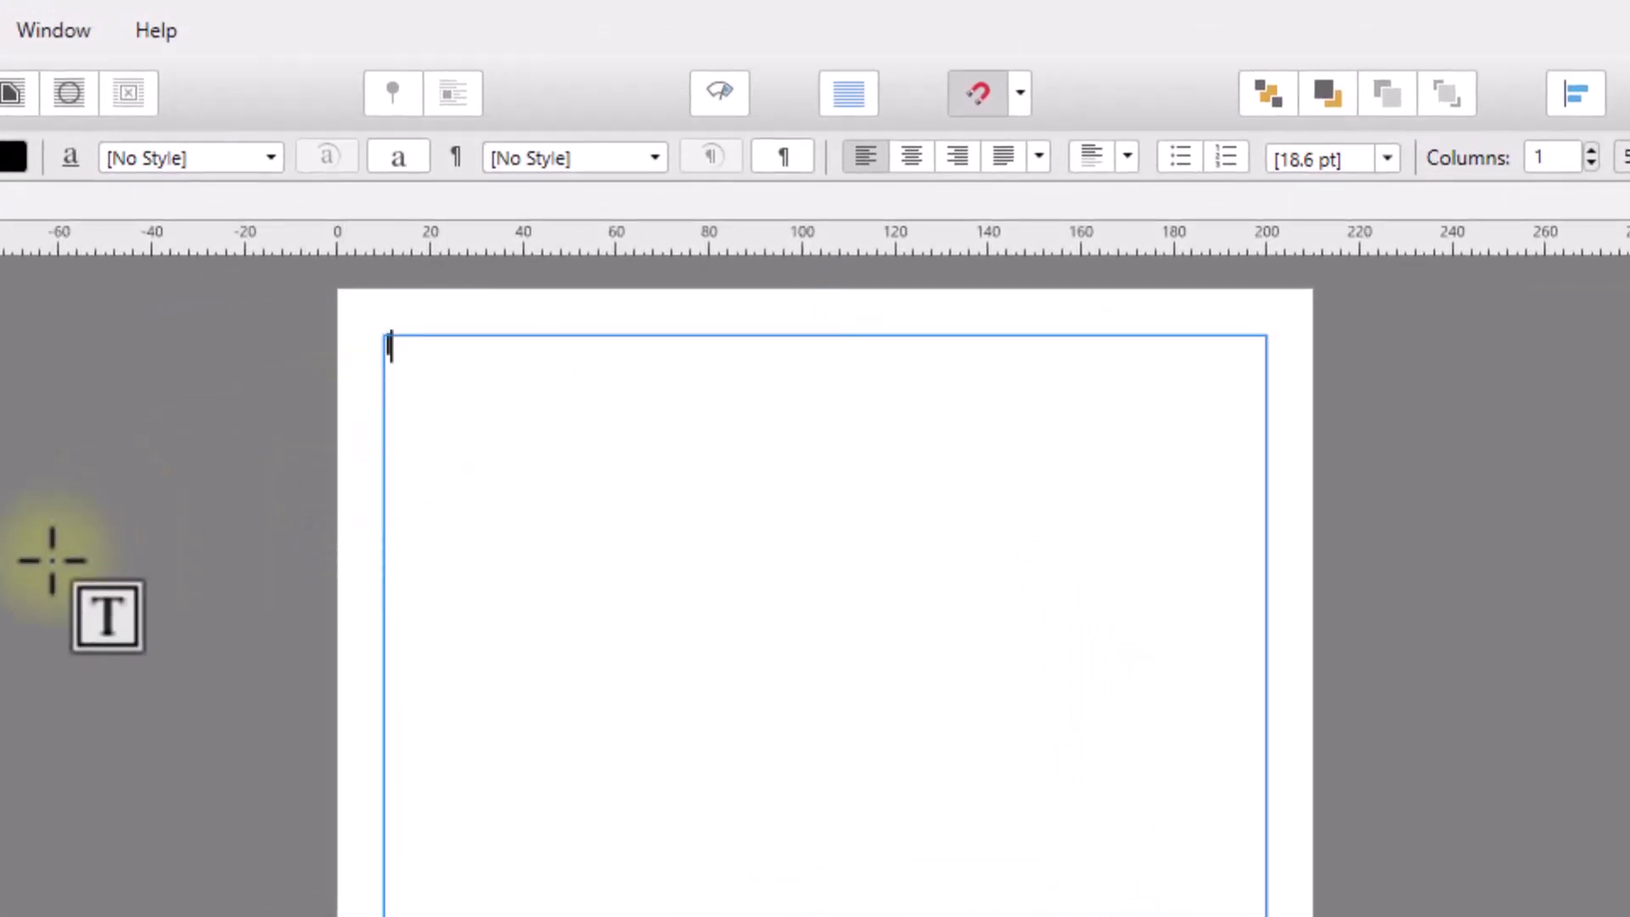
text(If)
text( 1)
text(/)
text(2)
text(th)
text(e peopl)
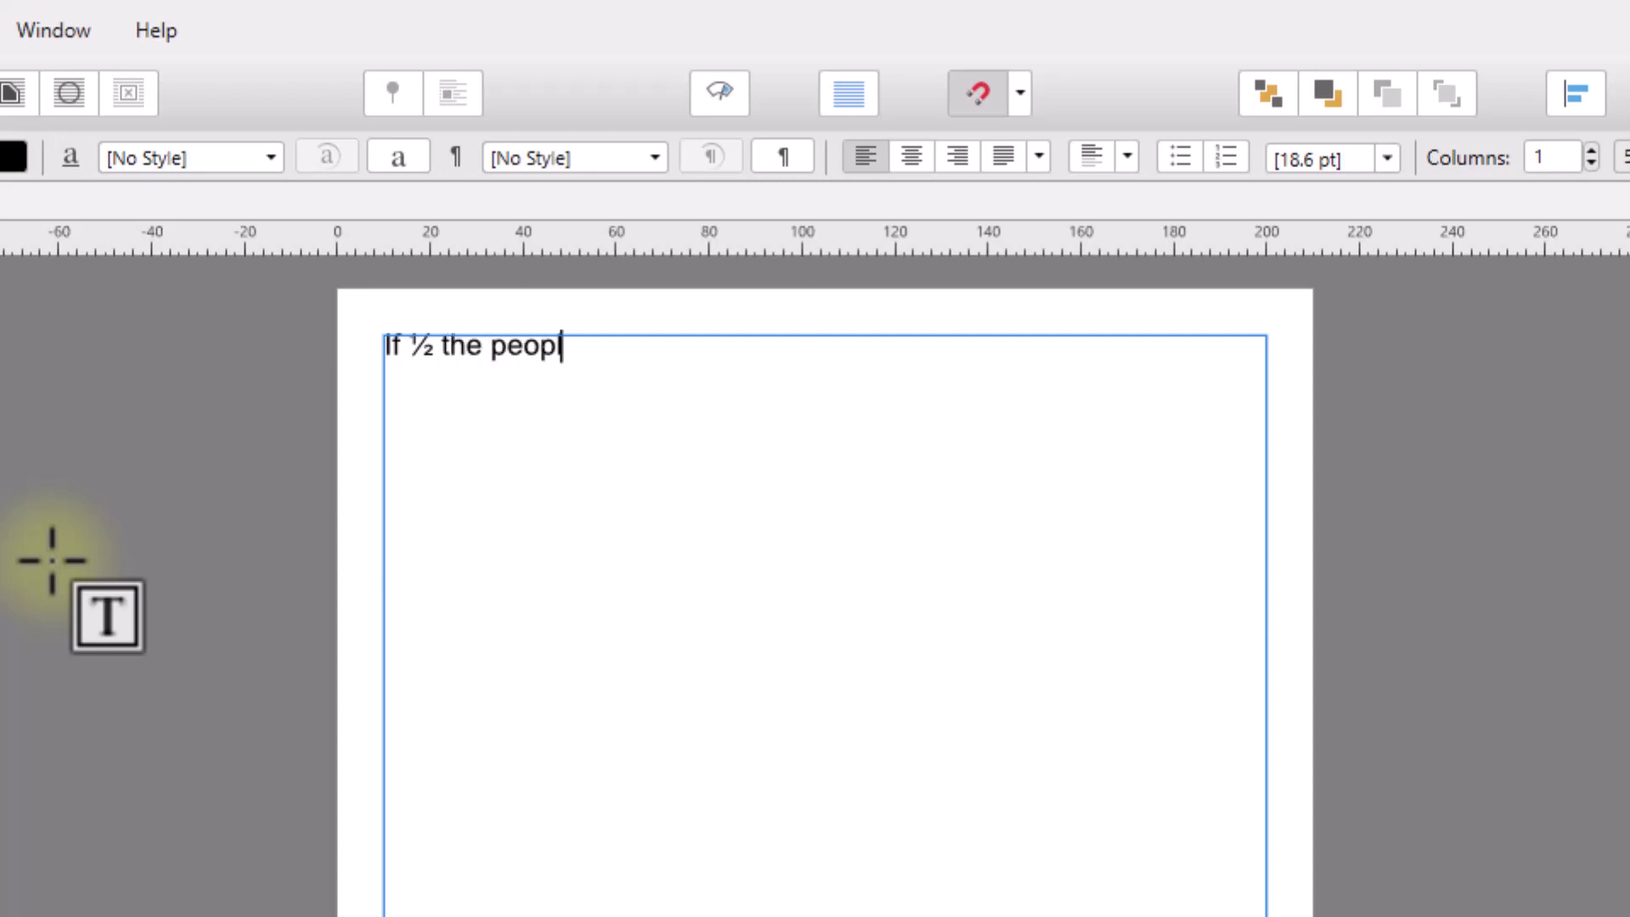
text(e)
key(Escape)
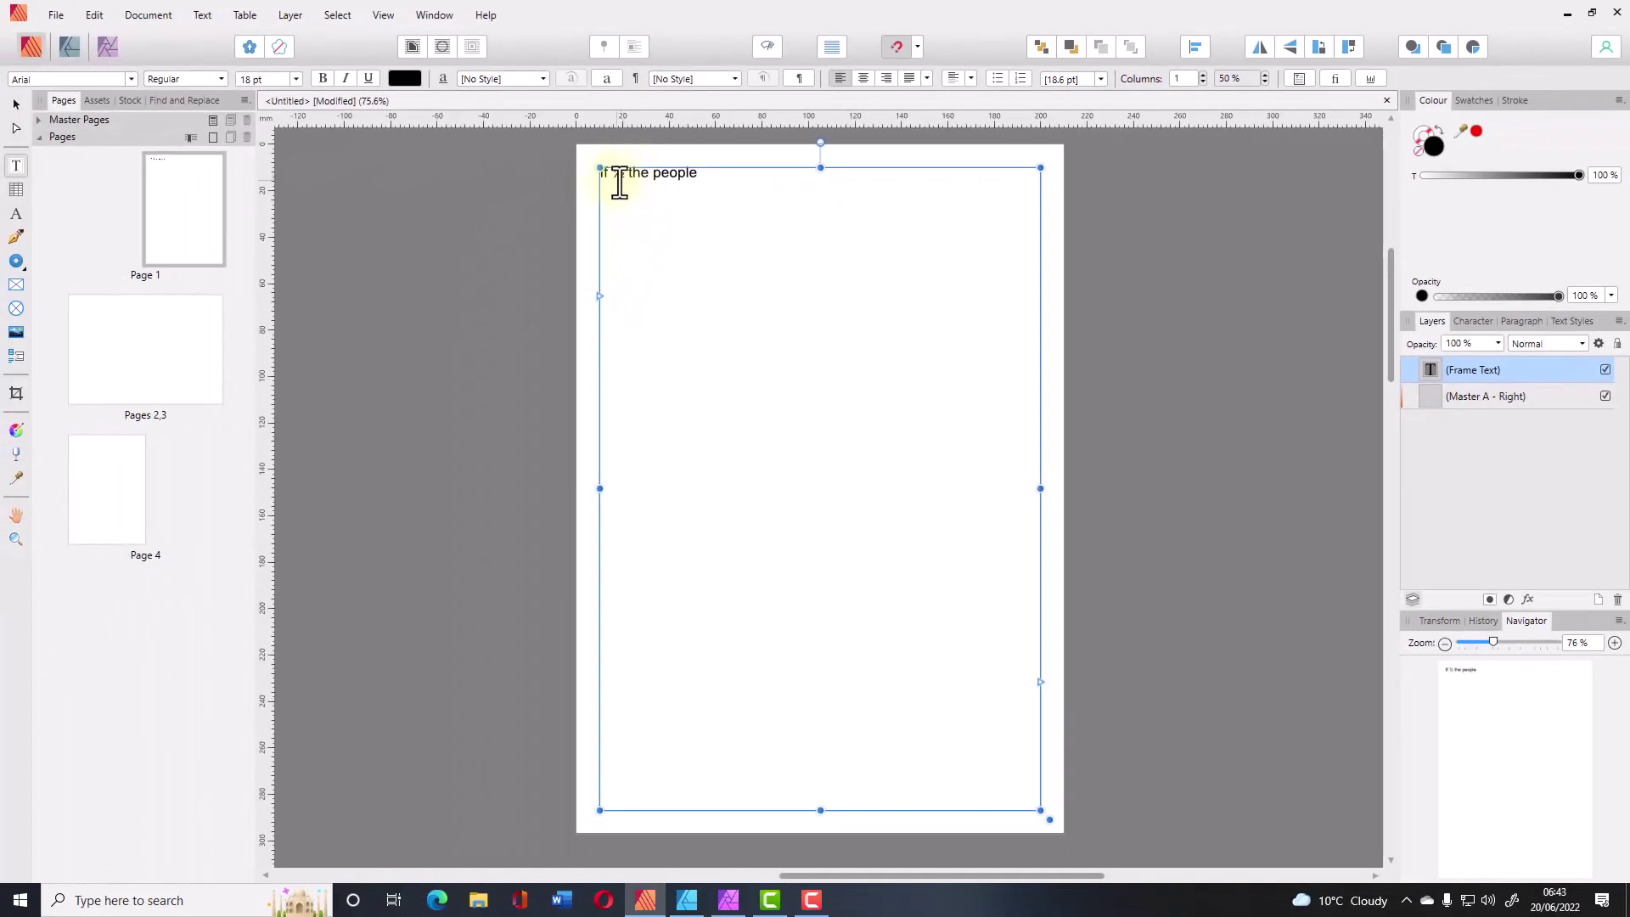
- Switch to Affinity Designer and enter "If the 1/2 people" in the text frame
click(687, 900)
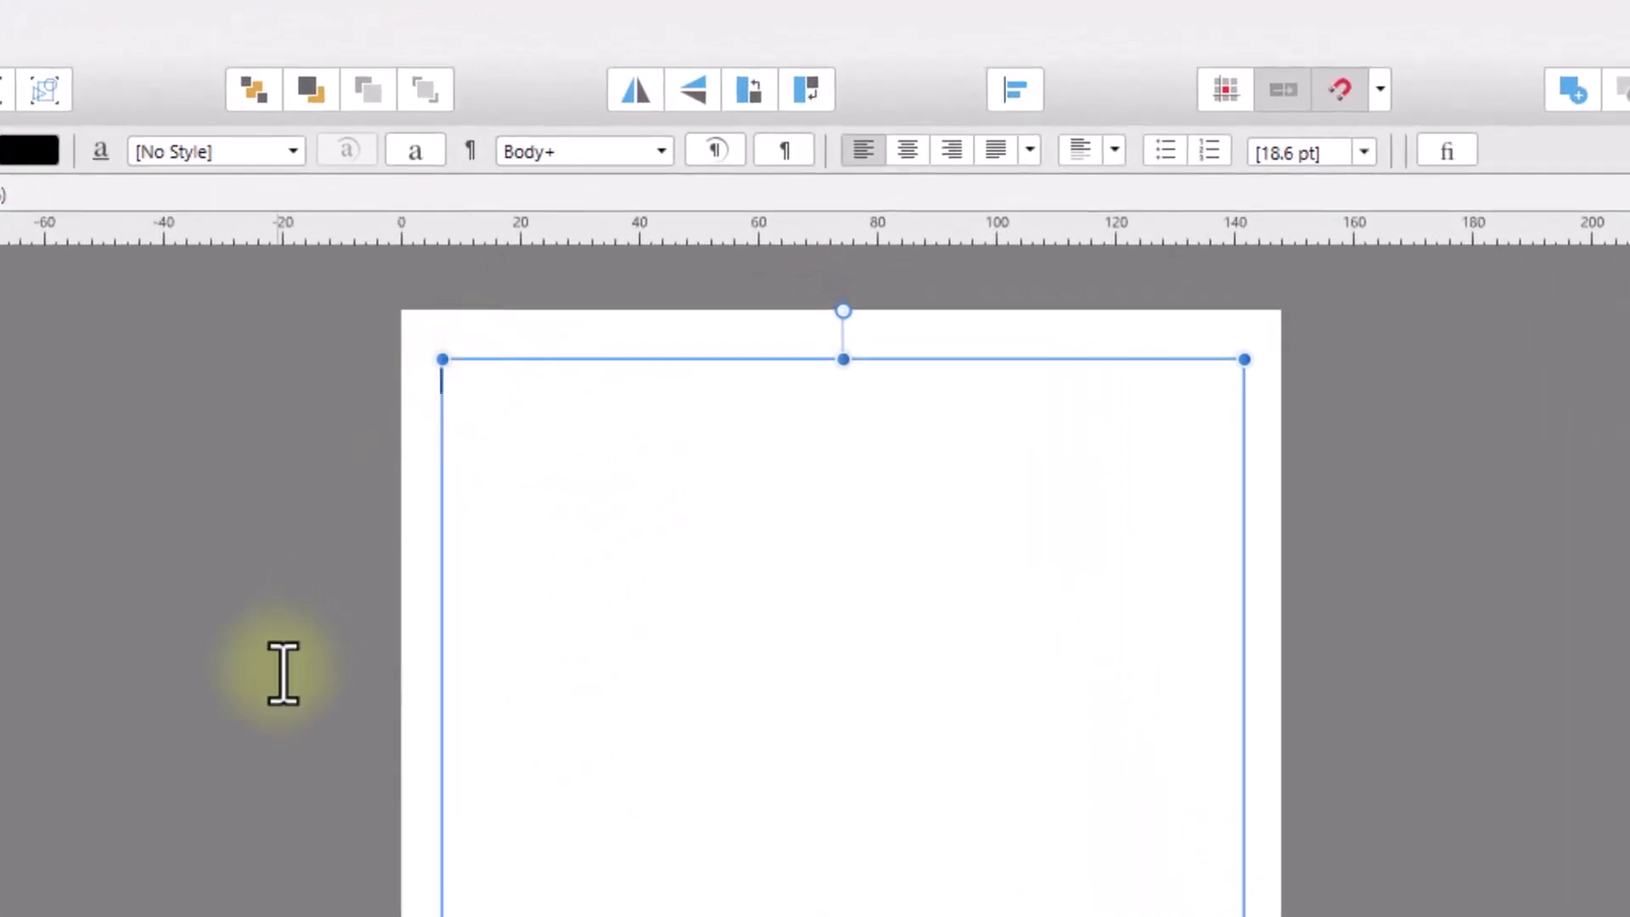
text(If )
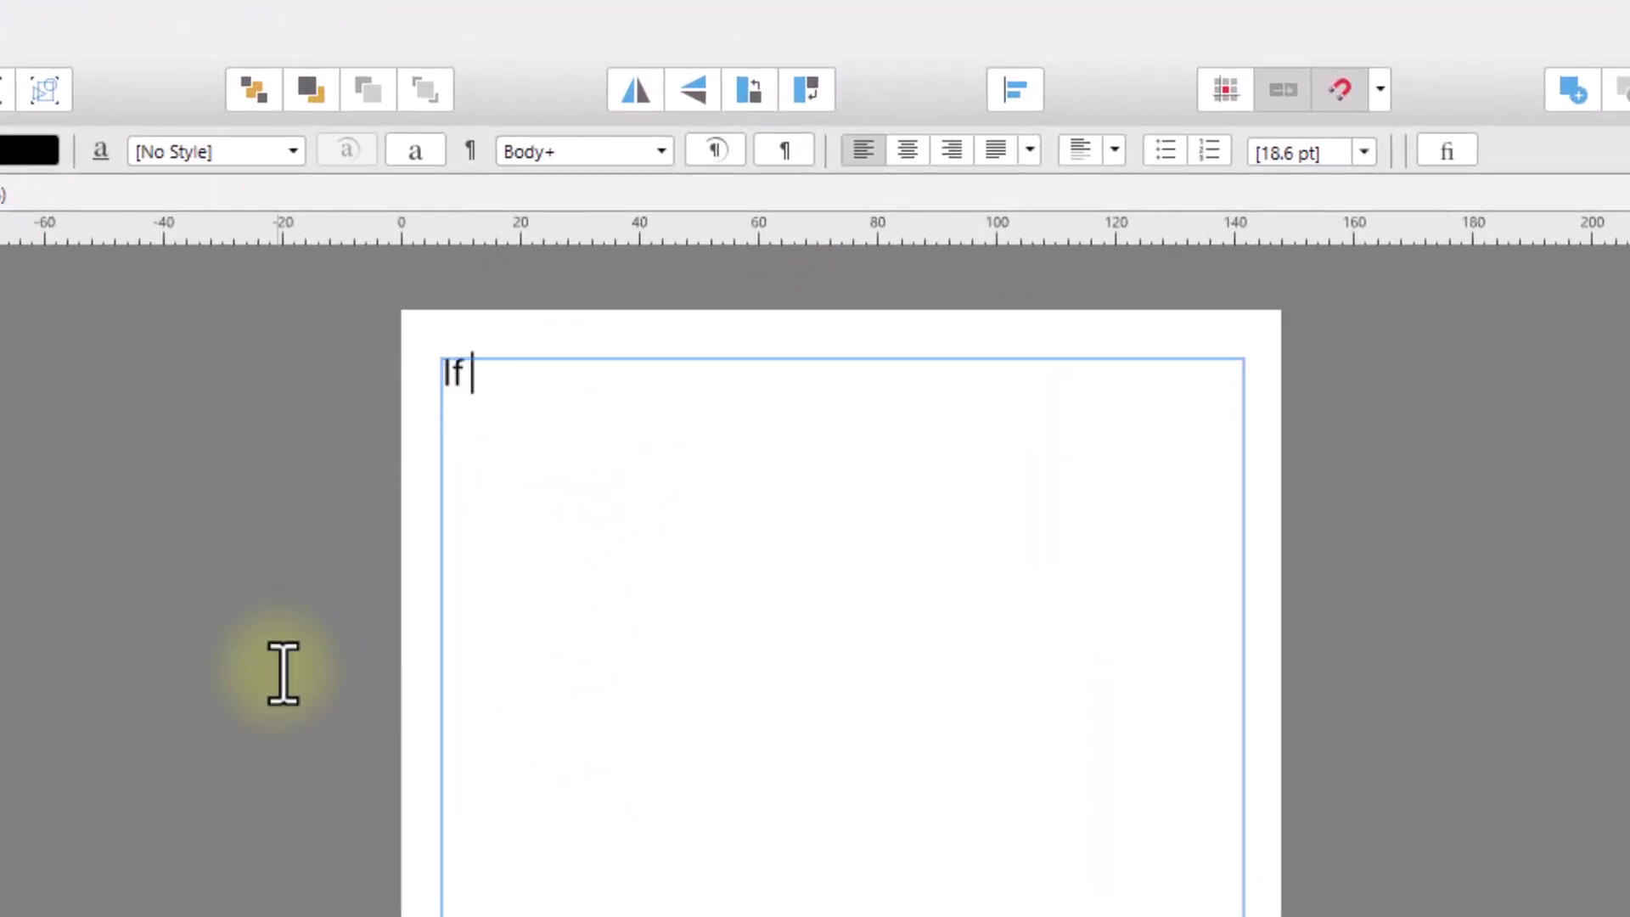
text(the 1/)
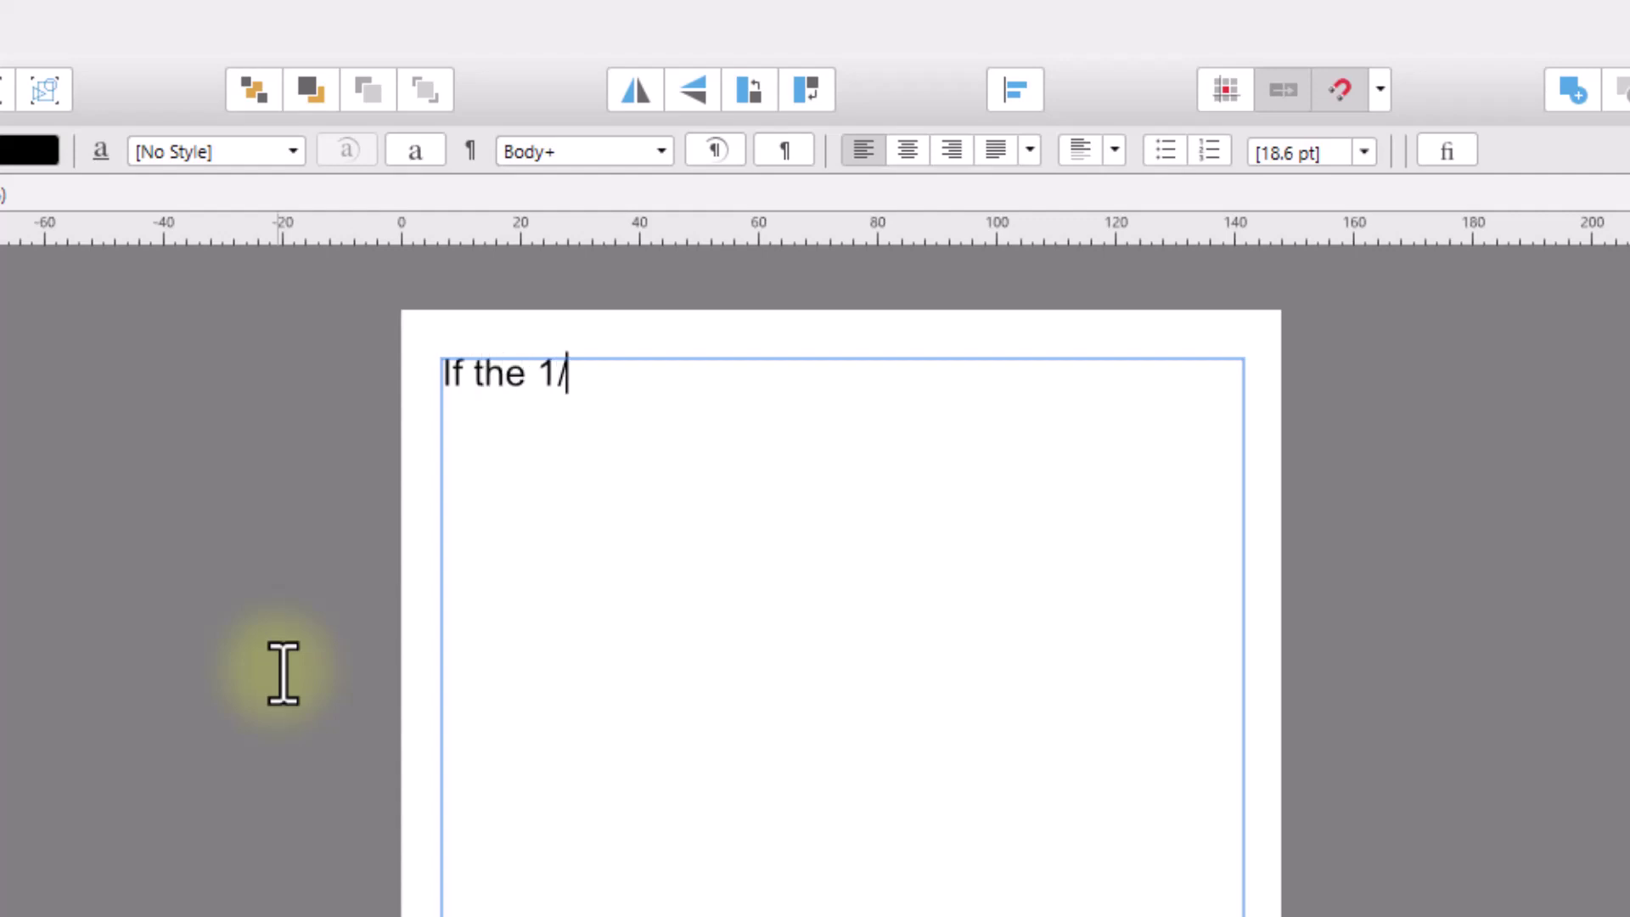
text(2 peopl)
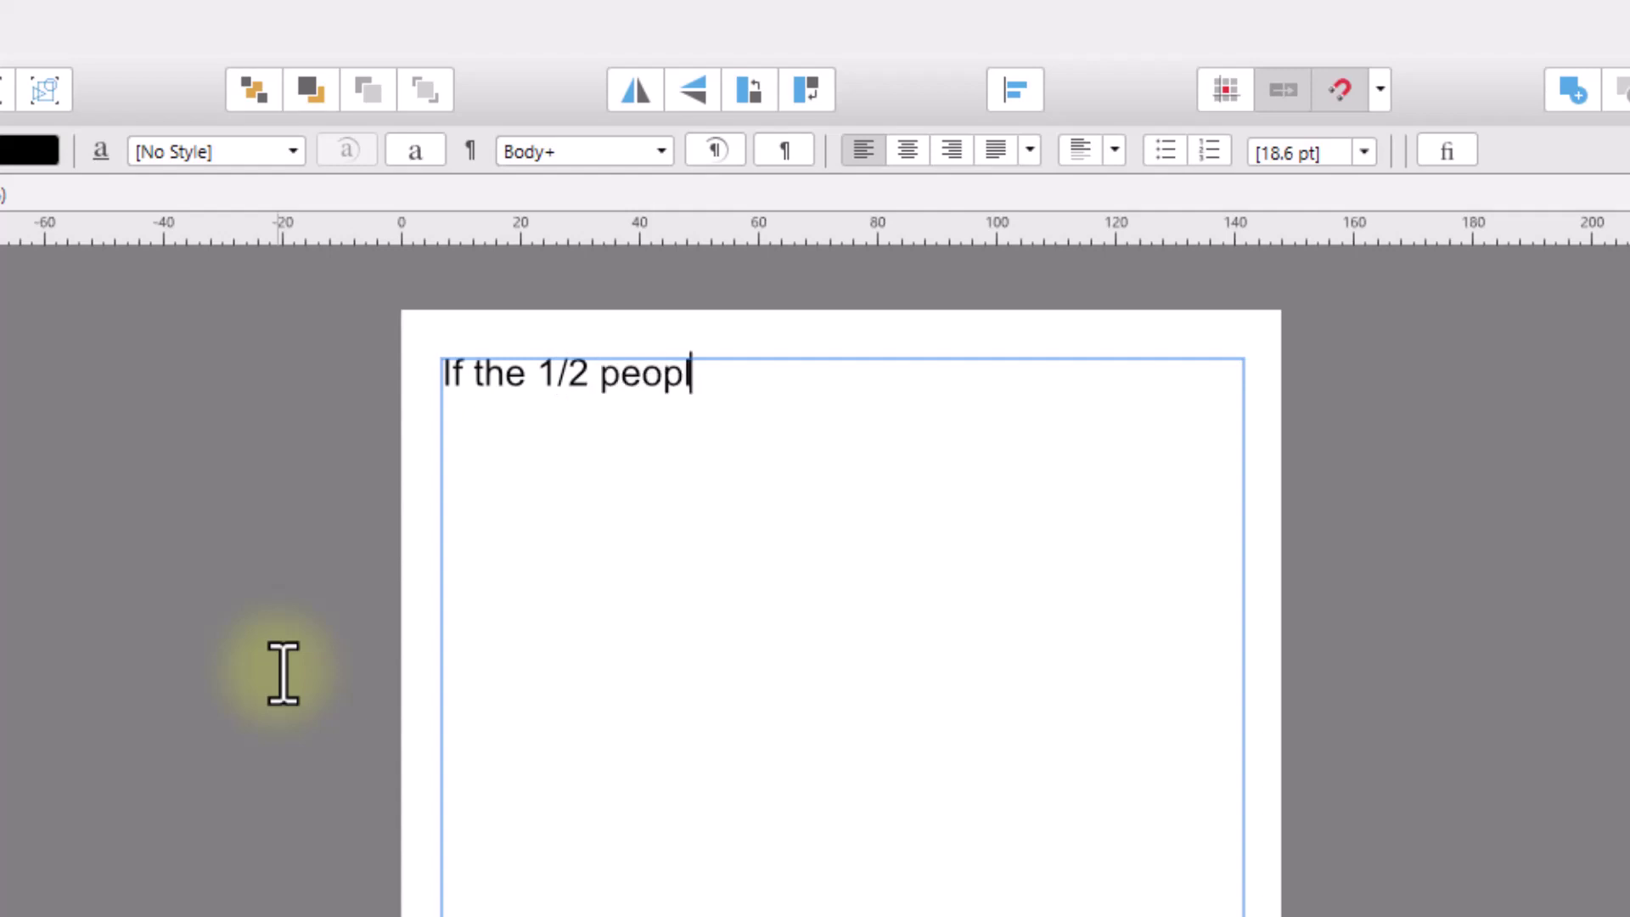
text(e)
key(Escape)
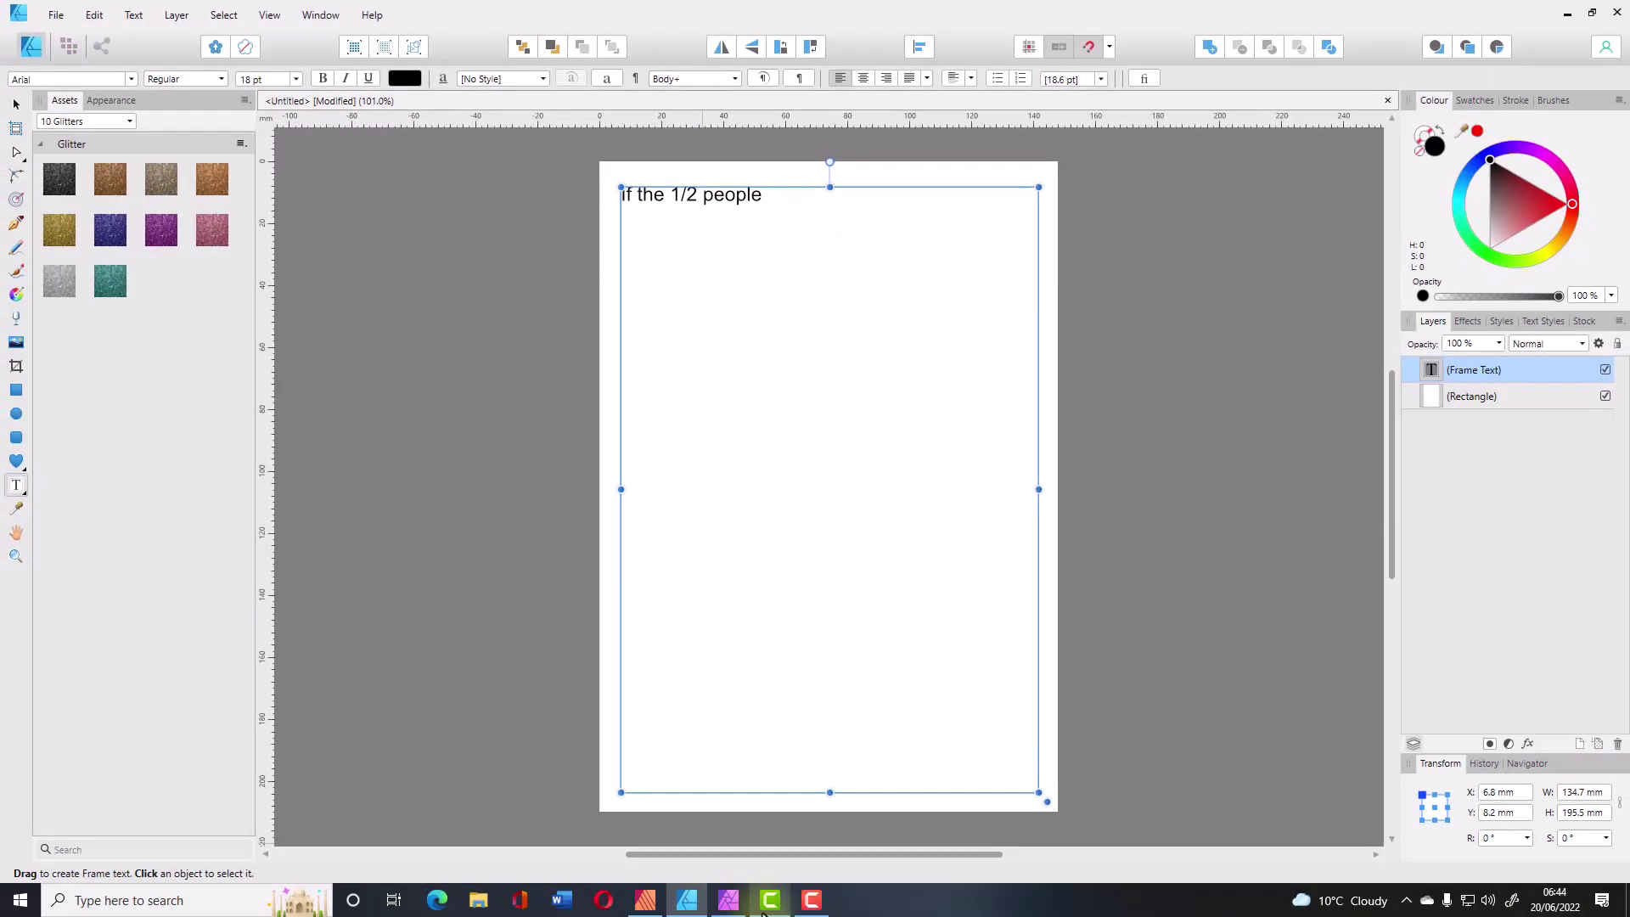
- Switch to Affinity Photo, enter "If 1/2 the people" in the text frame and show the character settings
click(728, 898)
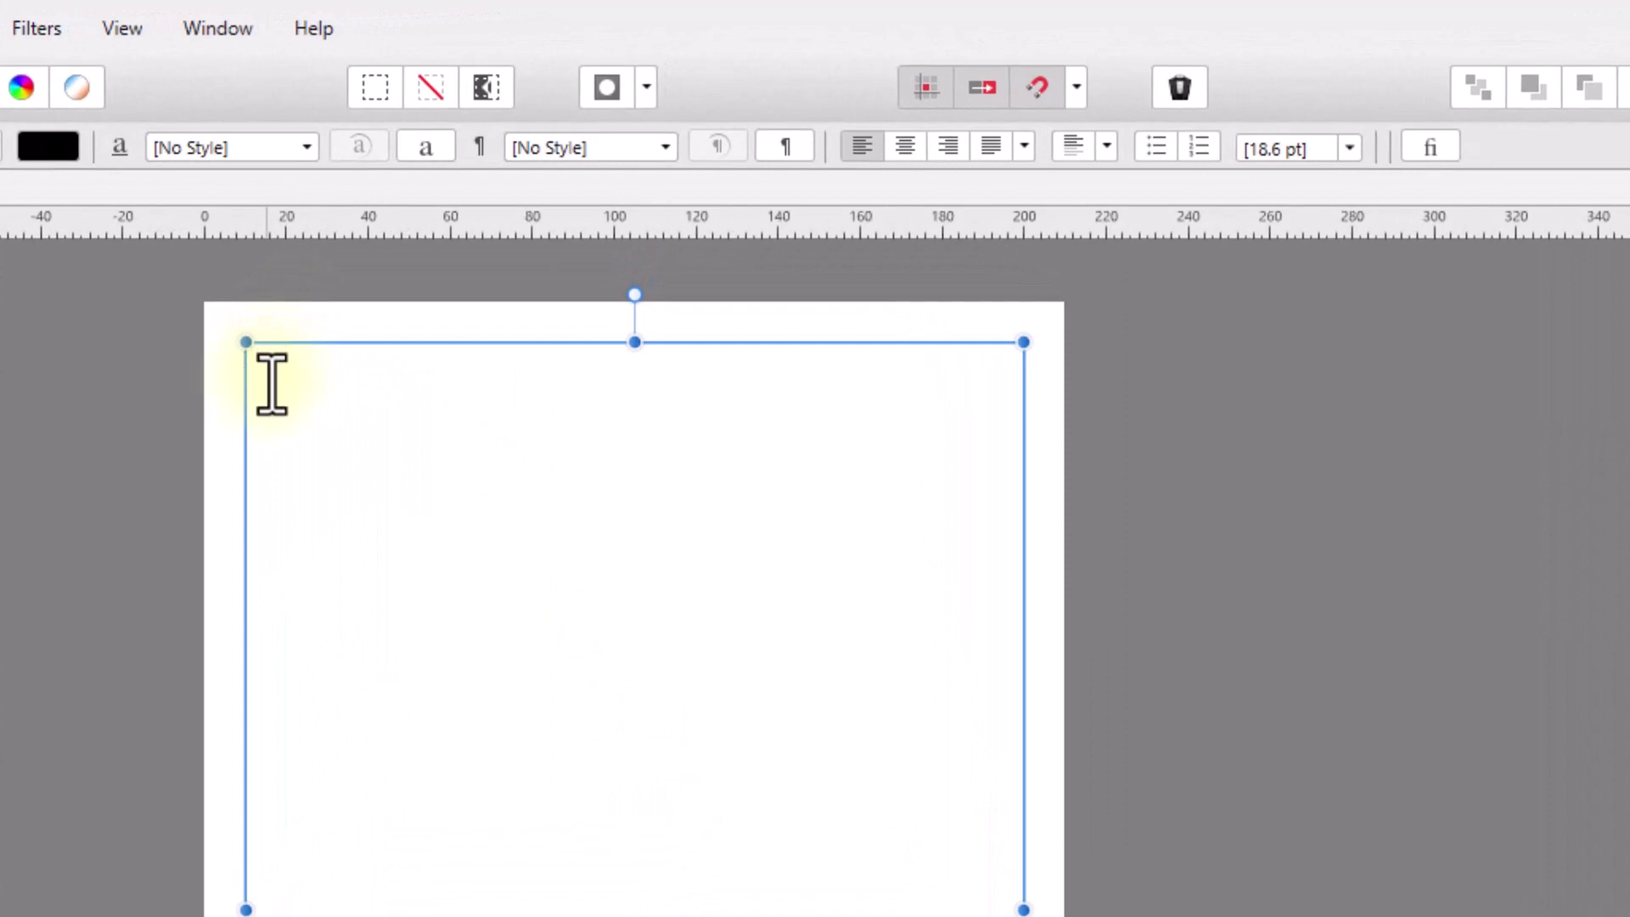
text(It)
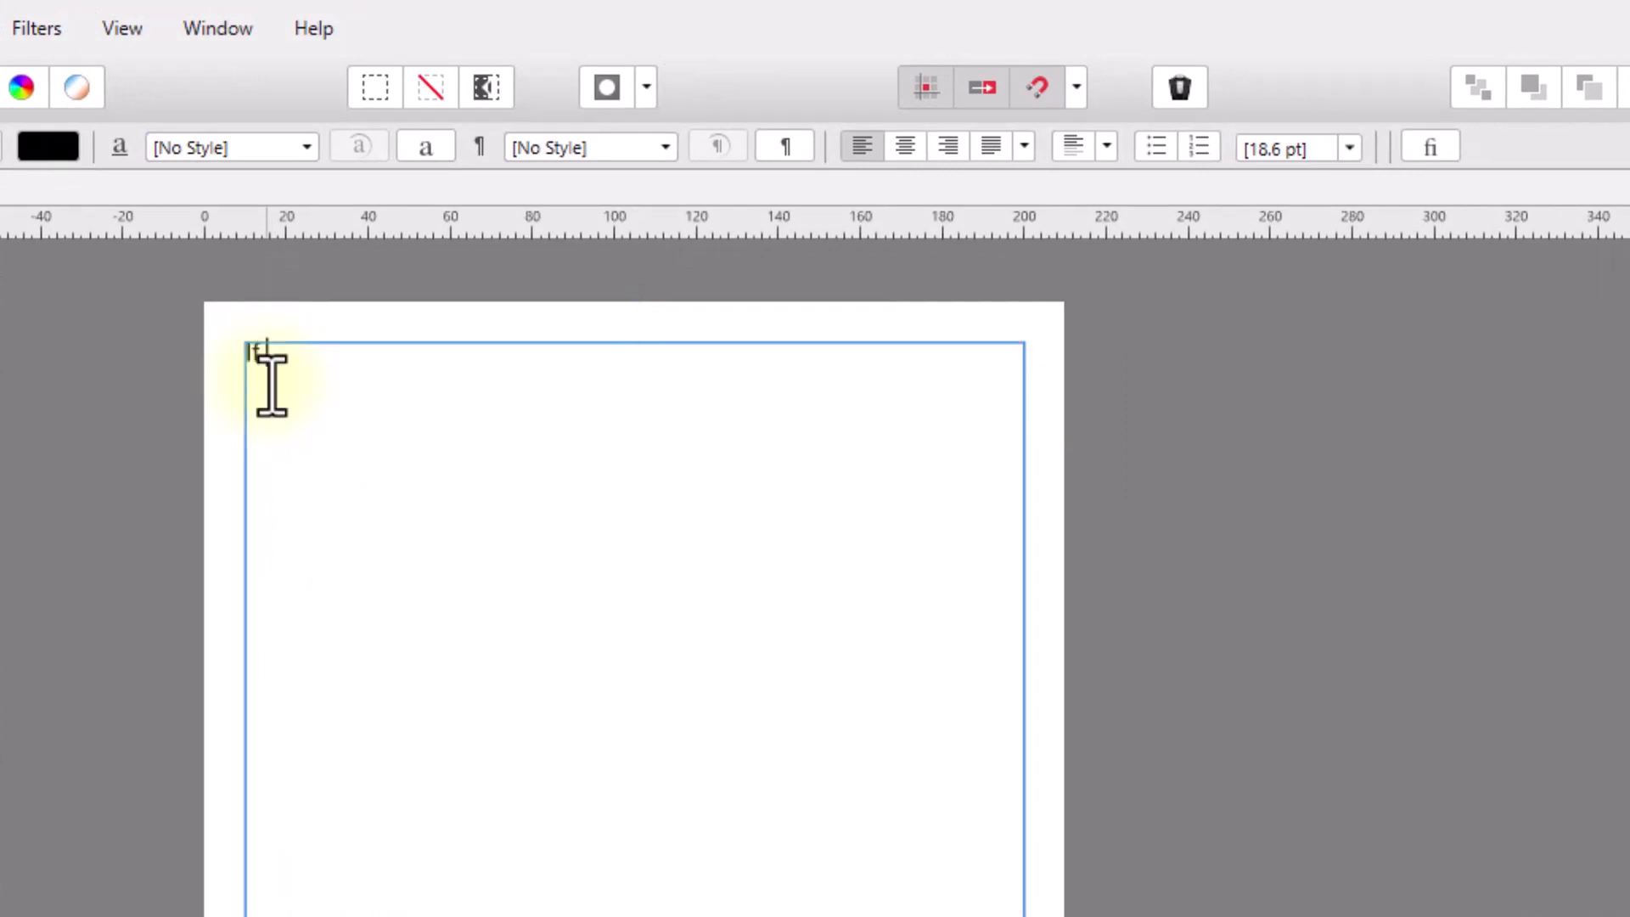
text( 1/2 the peop)
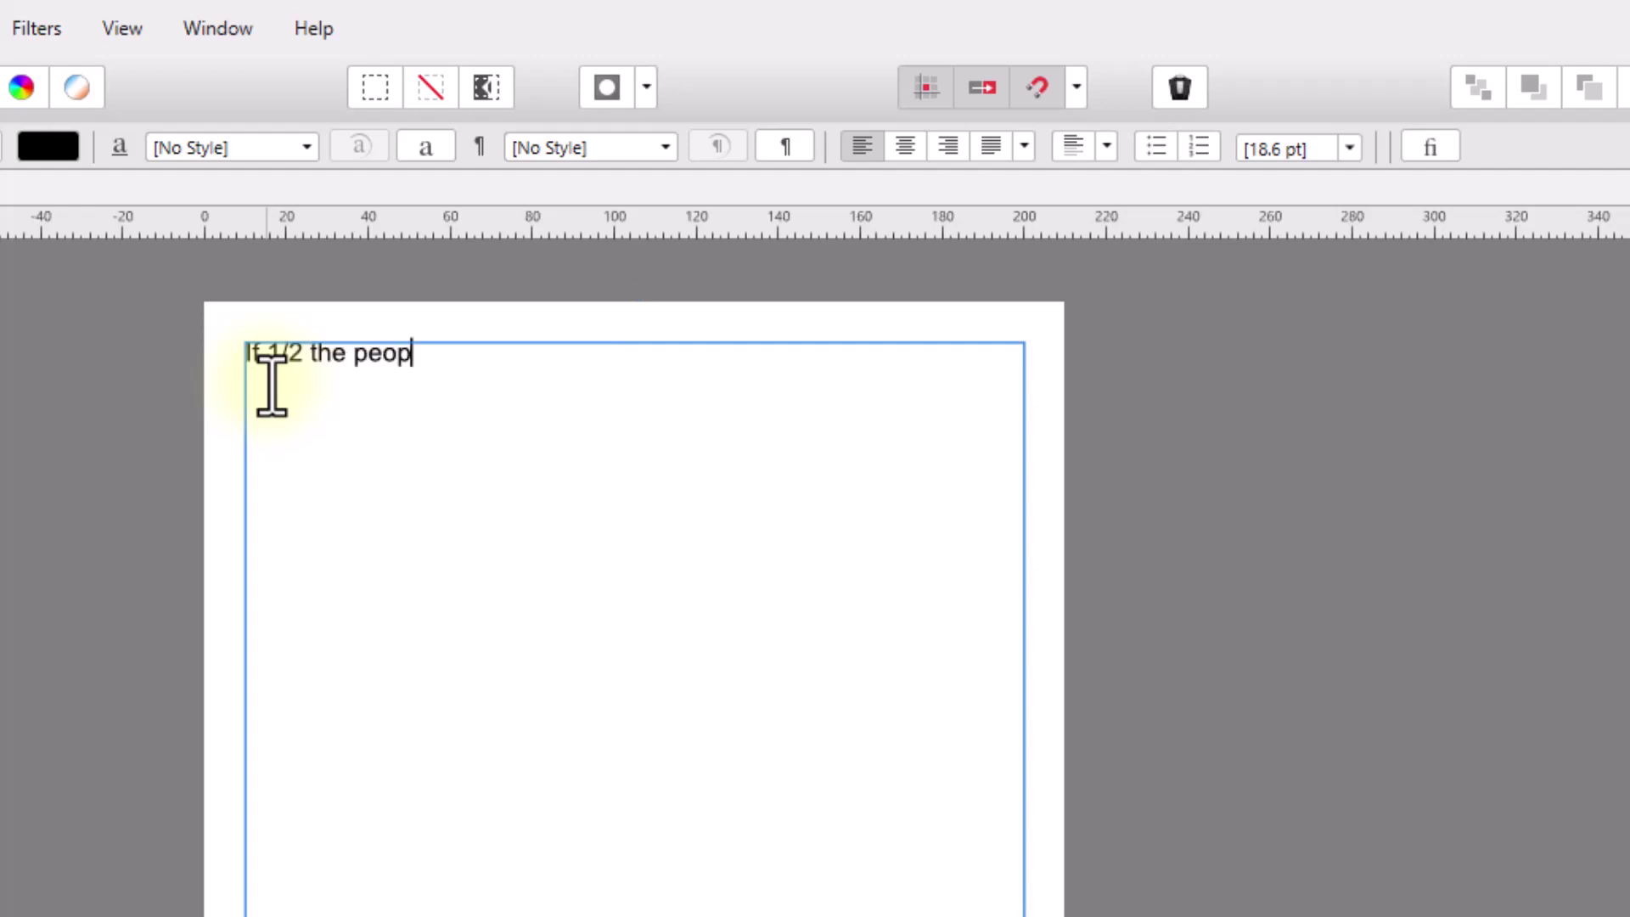
text(le)
key(Escape)
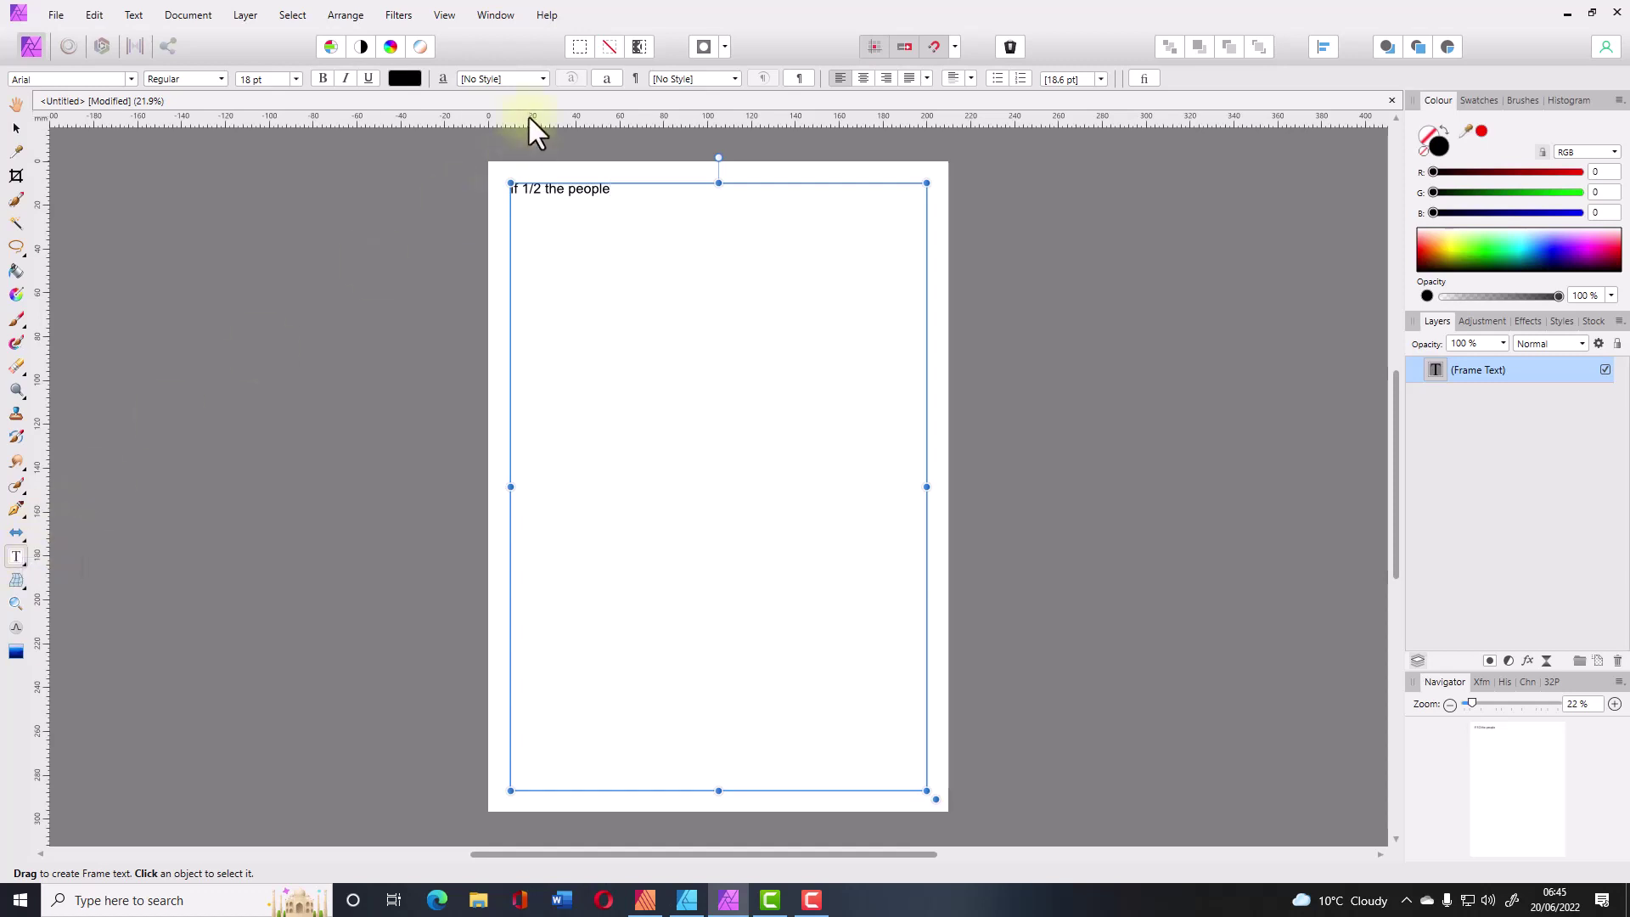
click(612, 79)
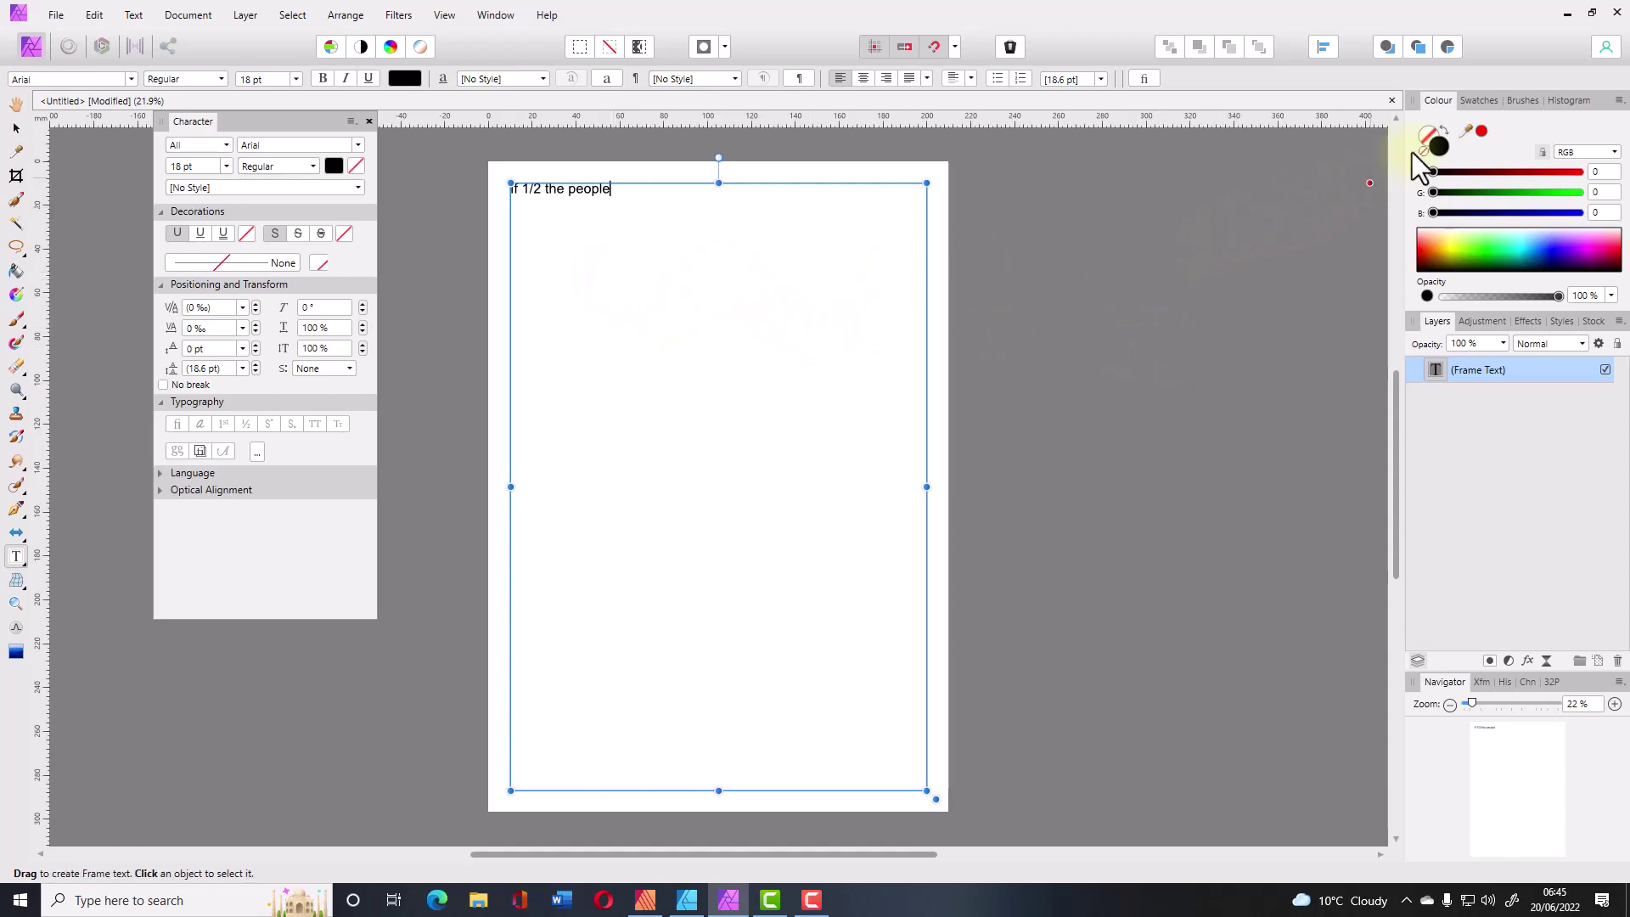
- Close Affinity Photo and Affinity Designer without saving their documents, returning to Affinity Publisher
click(1616, 14)
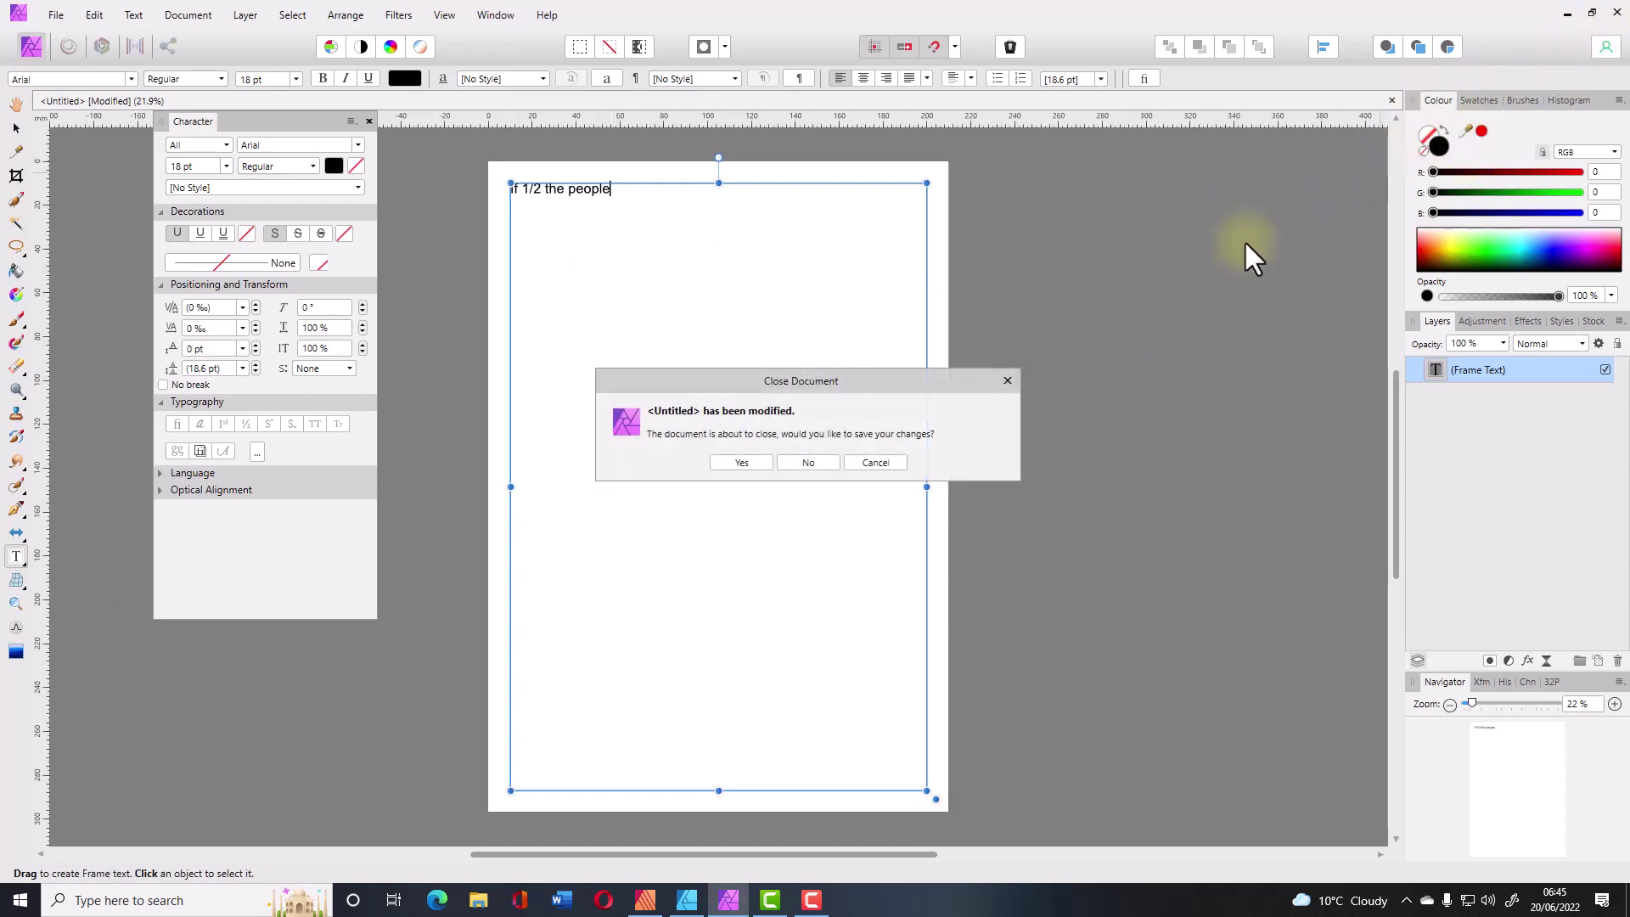
click(811, 462)
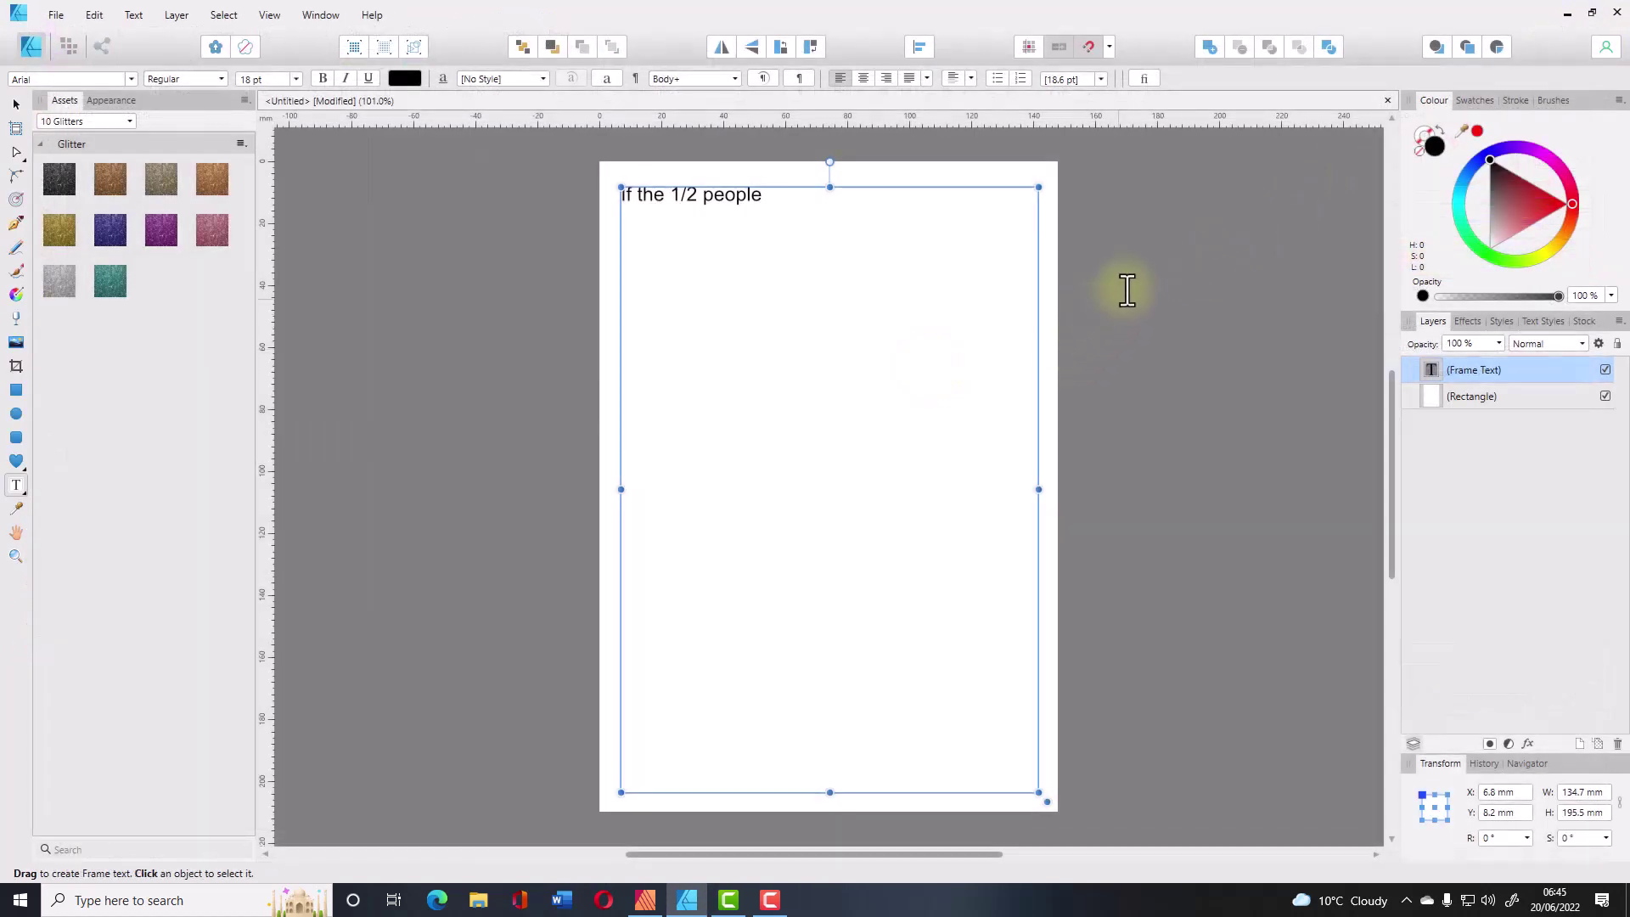
click(1616, 14)
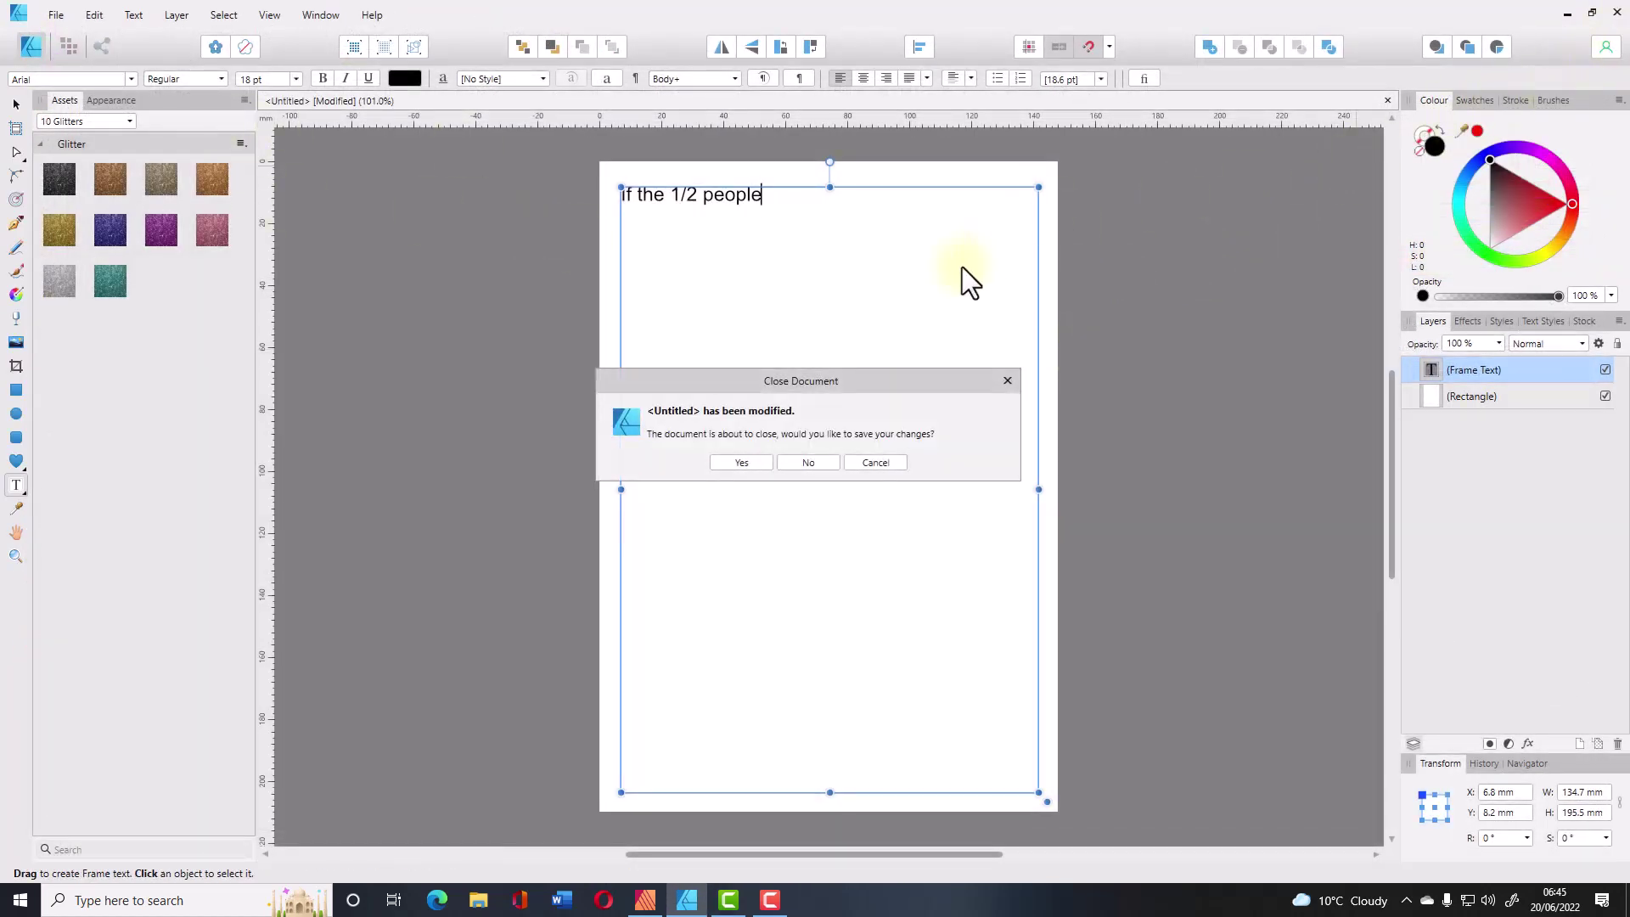
click(810, 461)
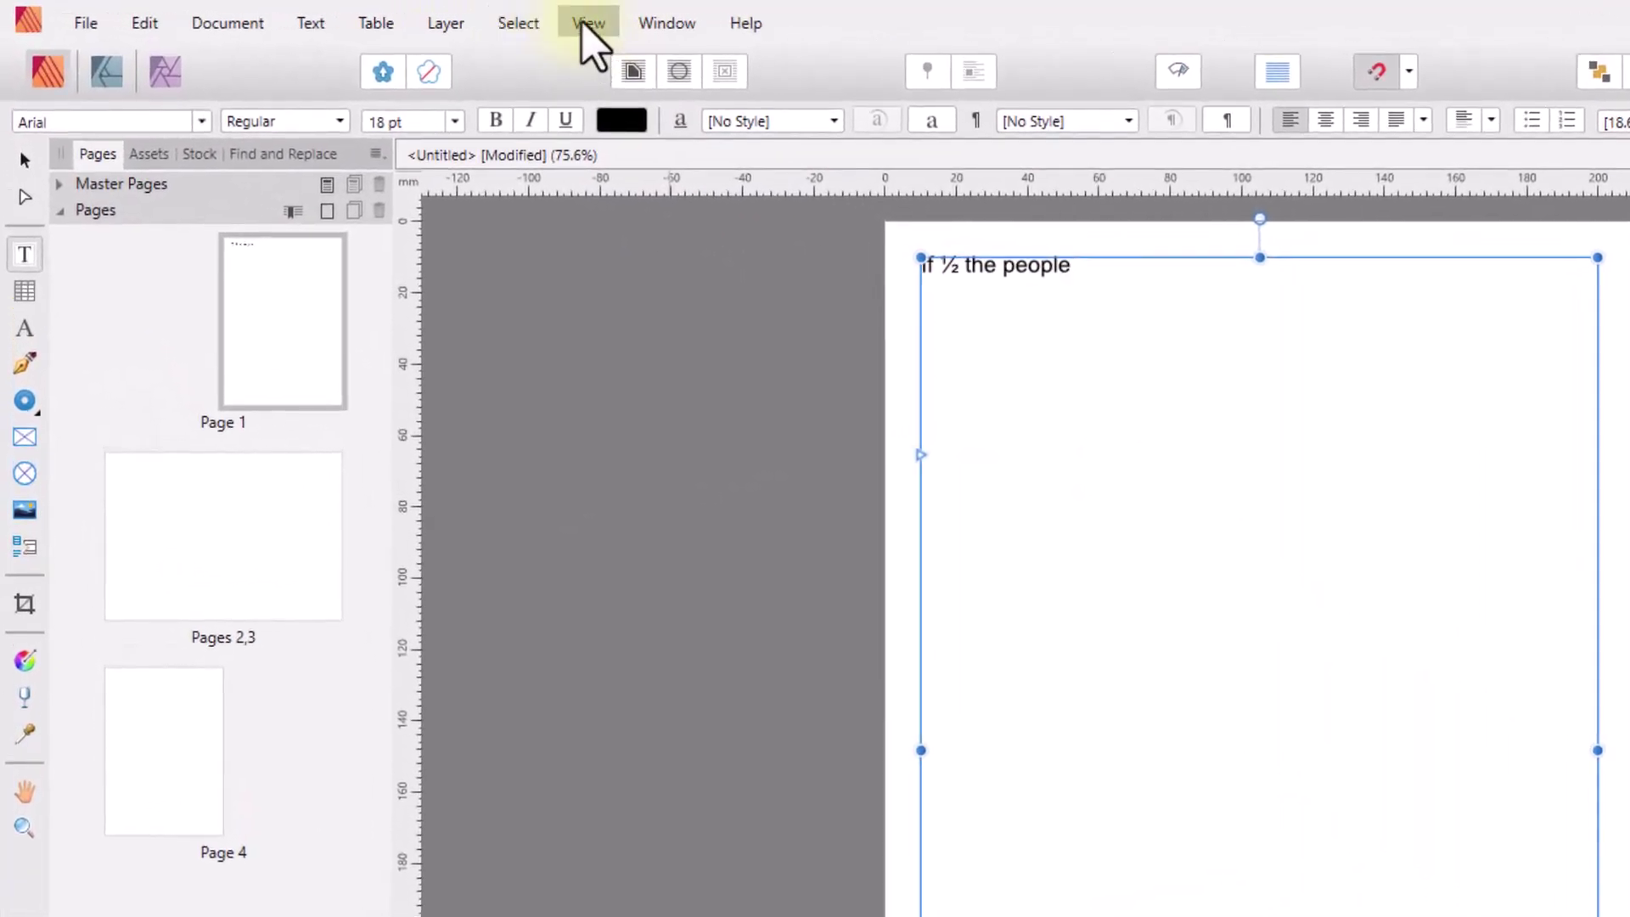
- Open the Glyph Browser, move it over the page and enlarge it to show more glyphs
click(588, 25)
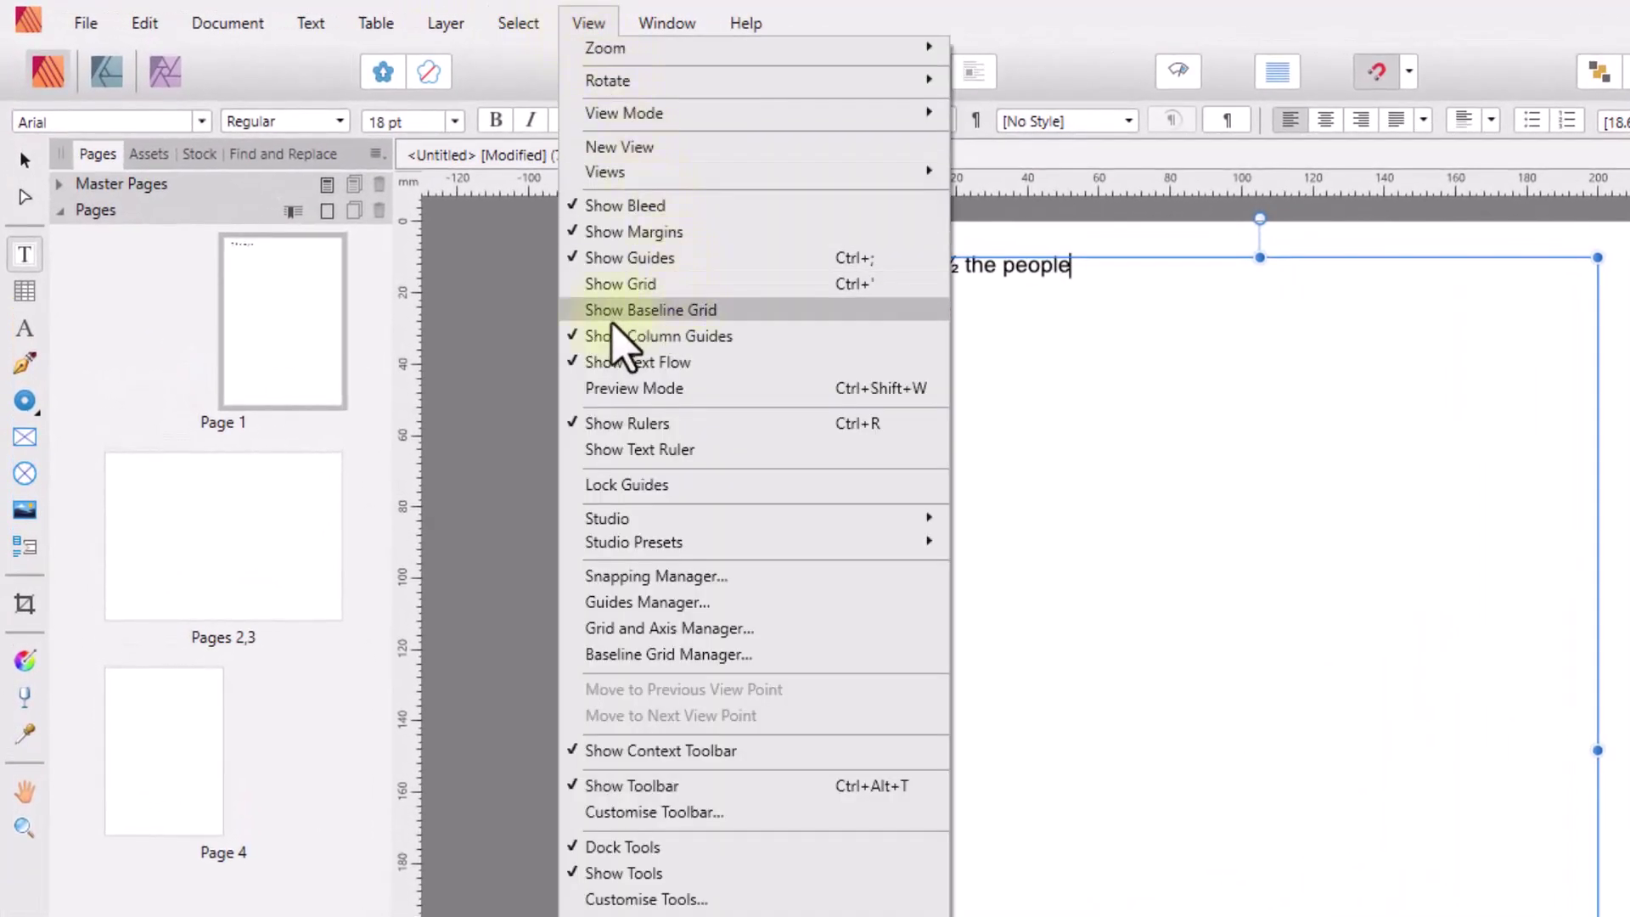
mouse_move(822, 514)
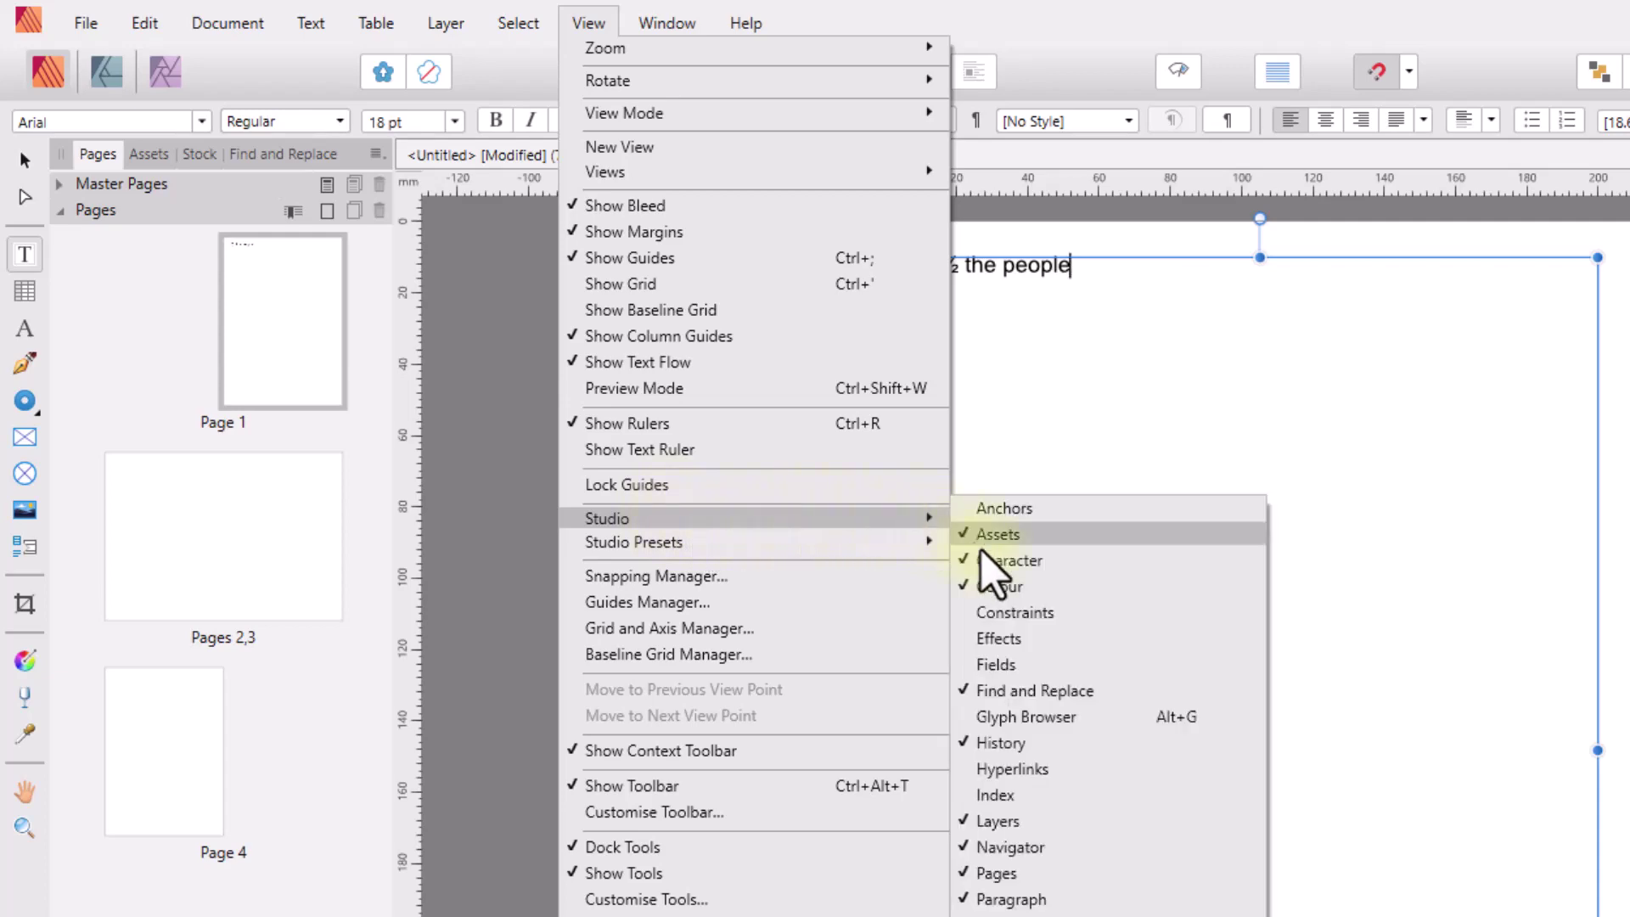
click(983, 689)
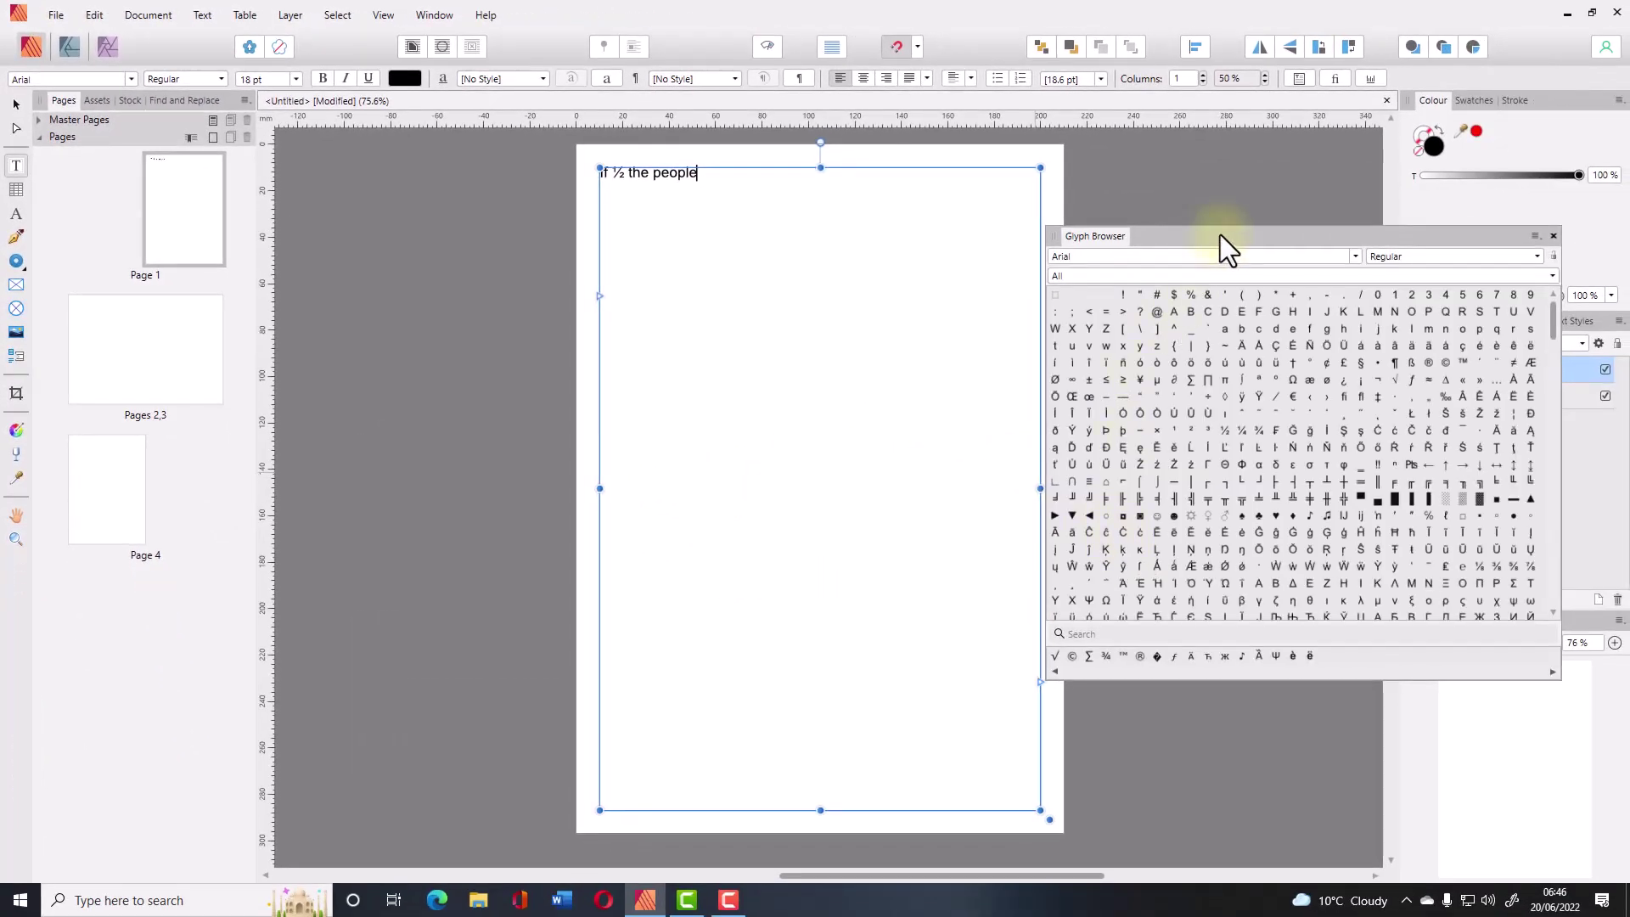
drag(1219, 237, 779, 236)
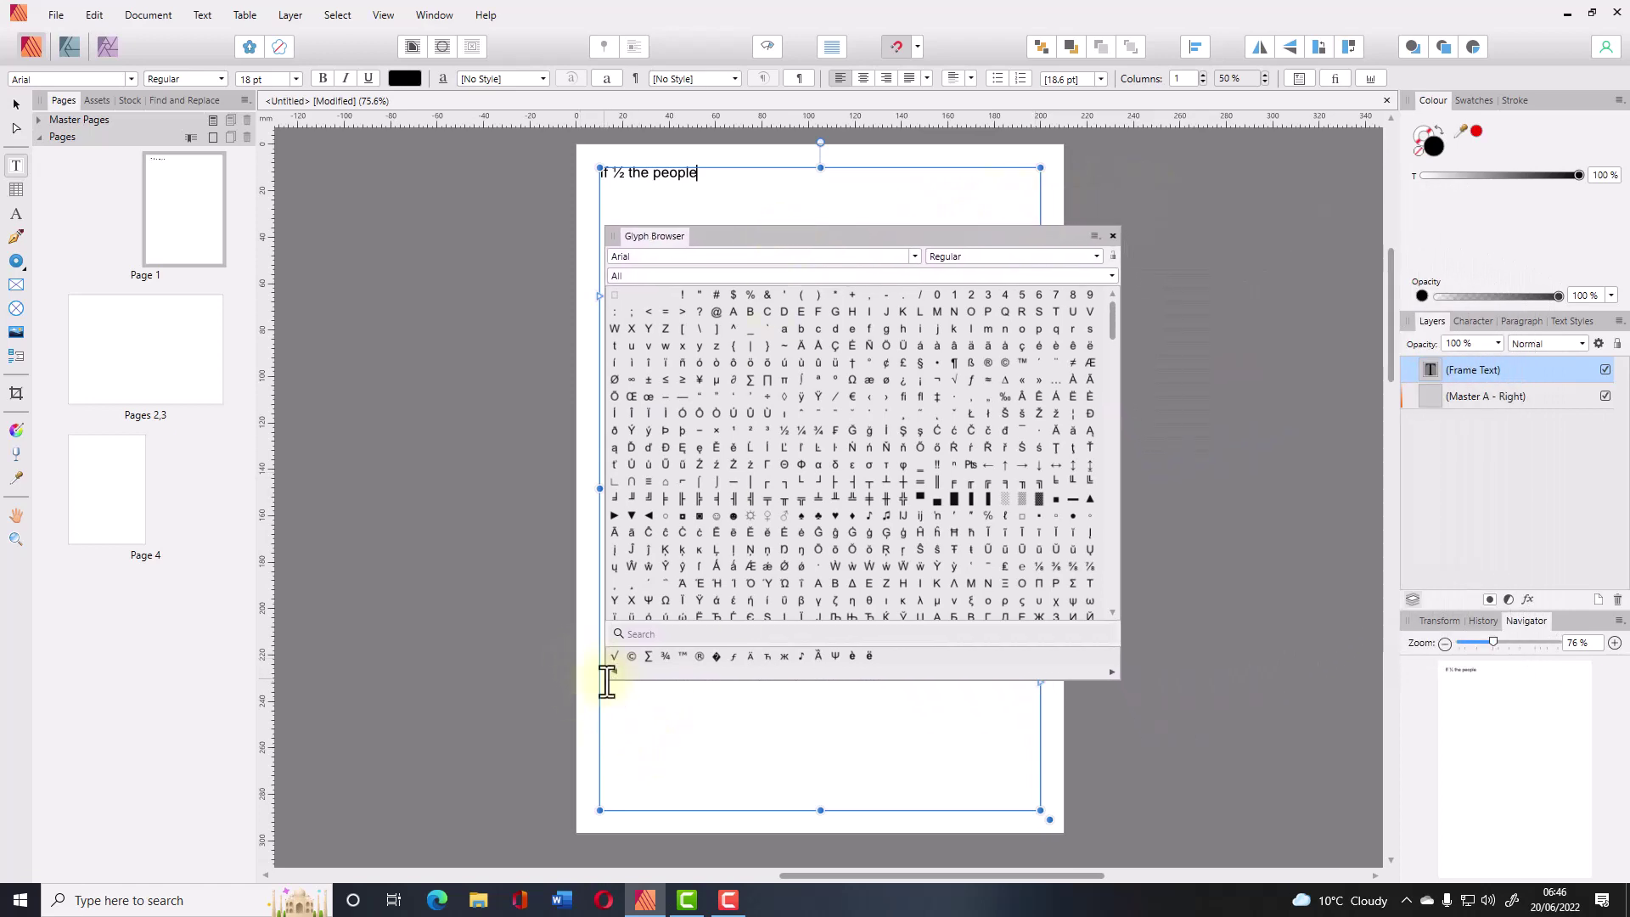
drag(606, 677, 335, 816)
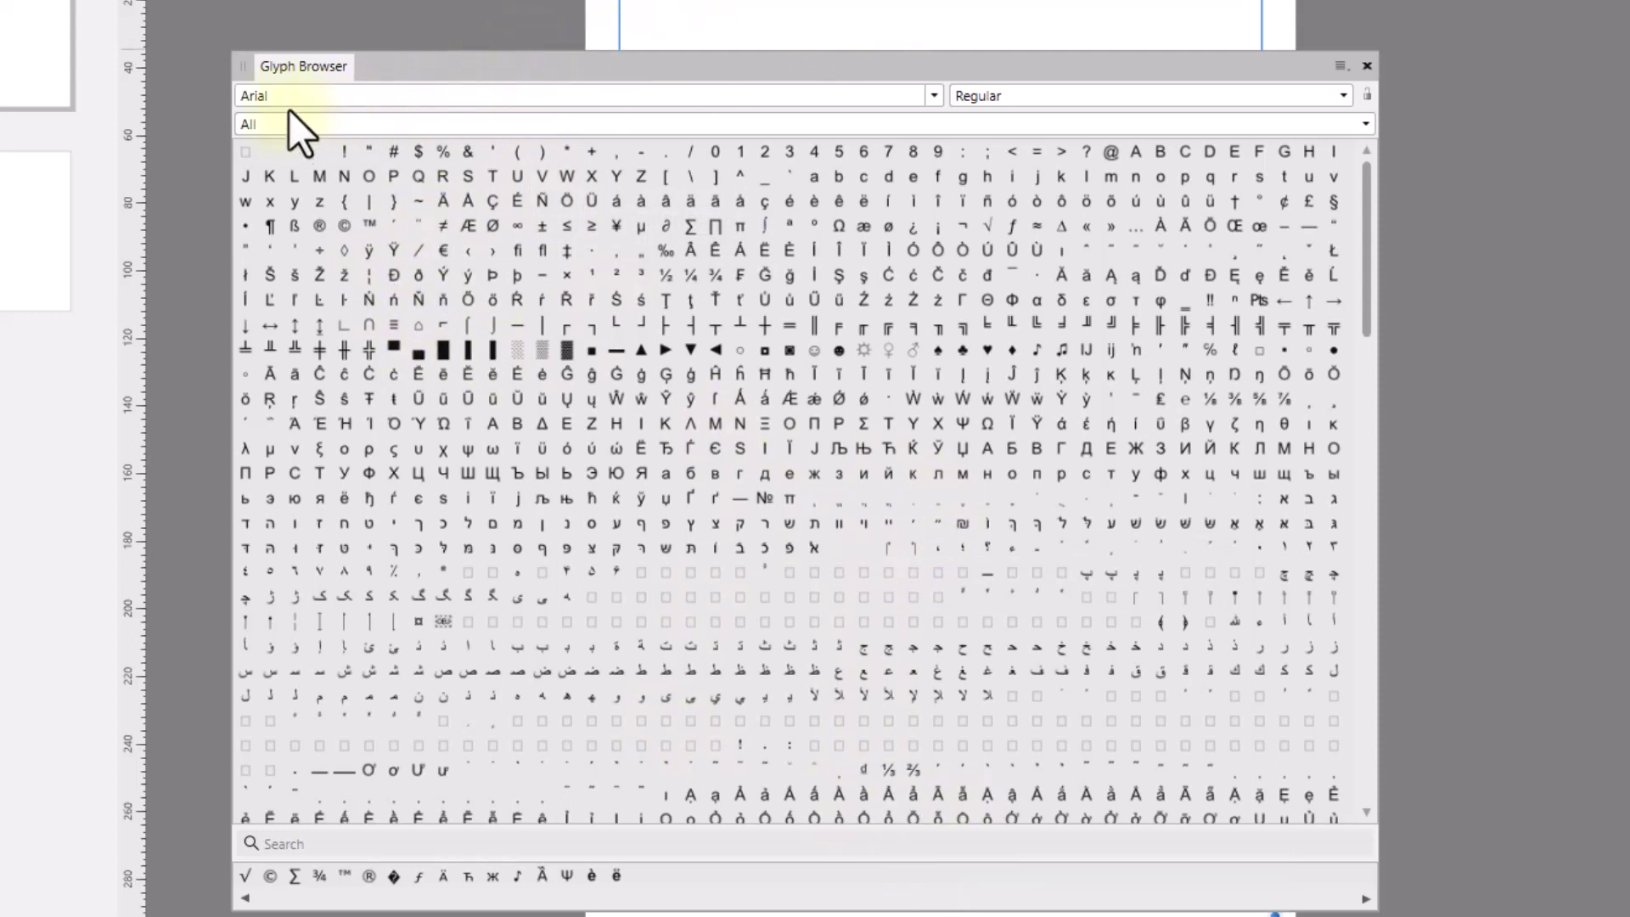
- Look through the available fonts and the Arial glyphs in the Glyph Browser, and close it
click(934, 95)
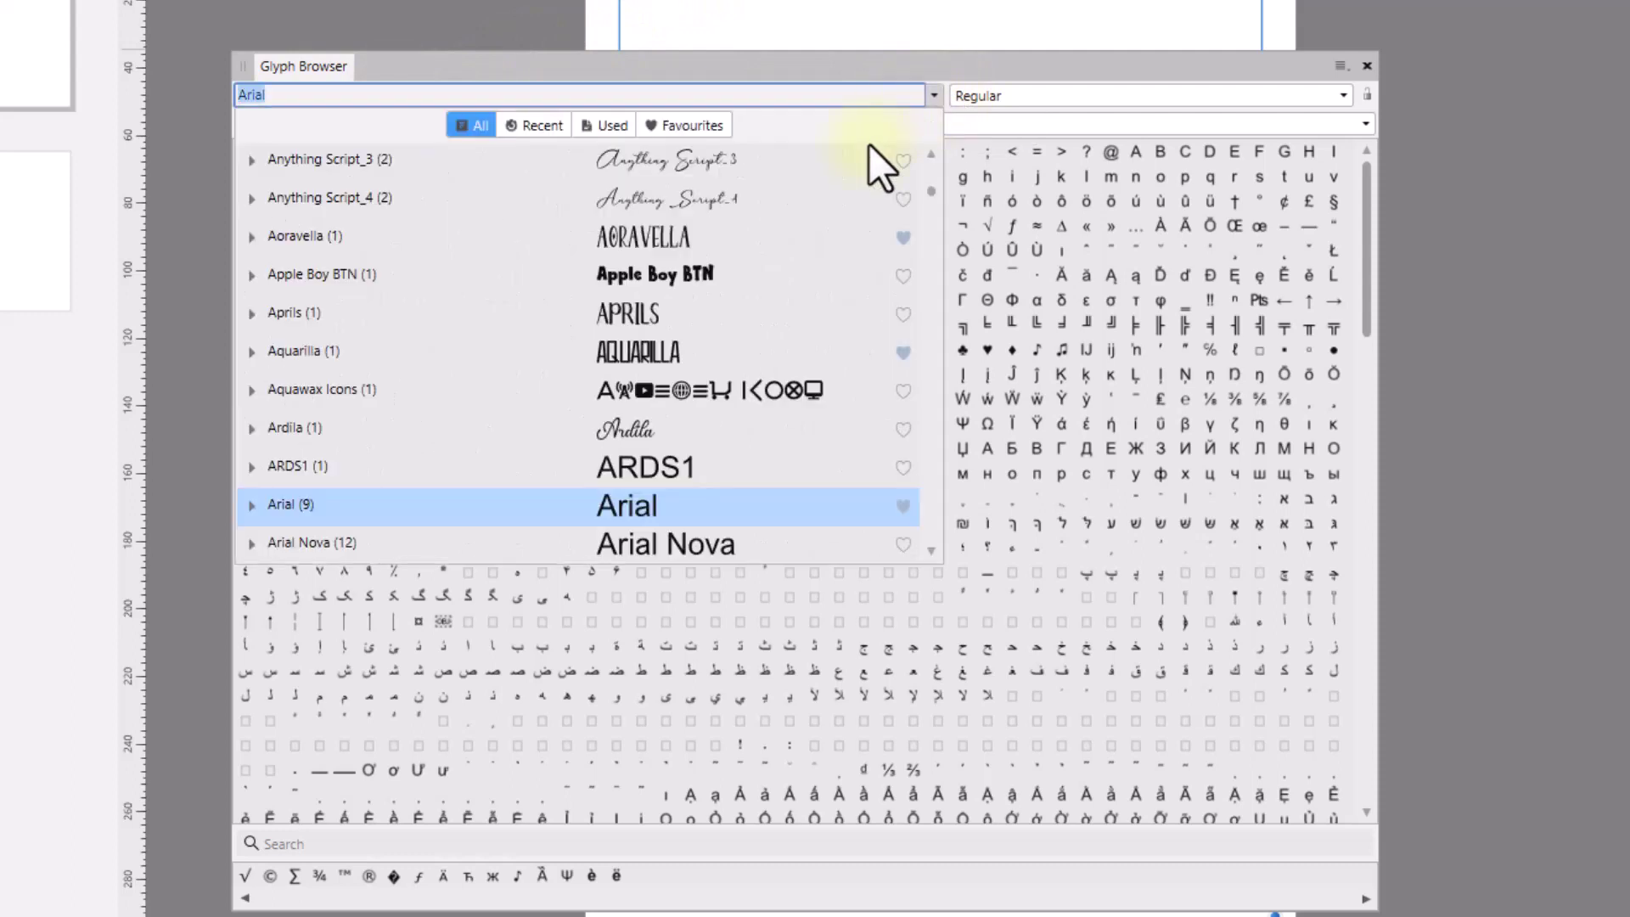
click(935, 96)
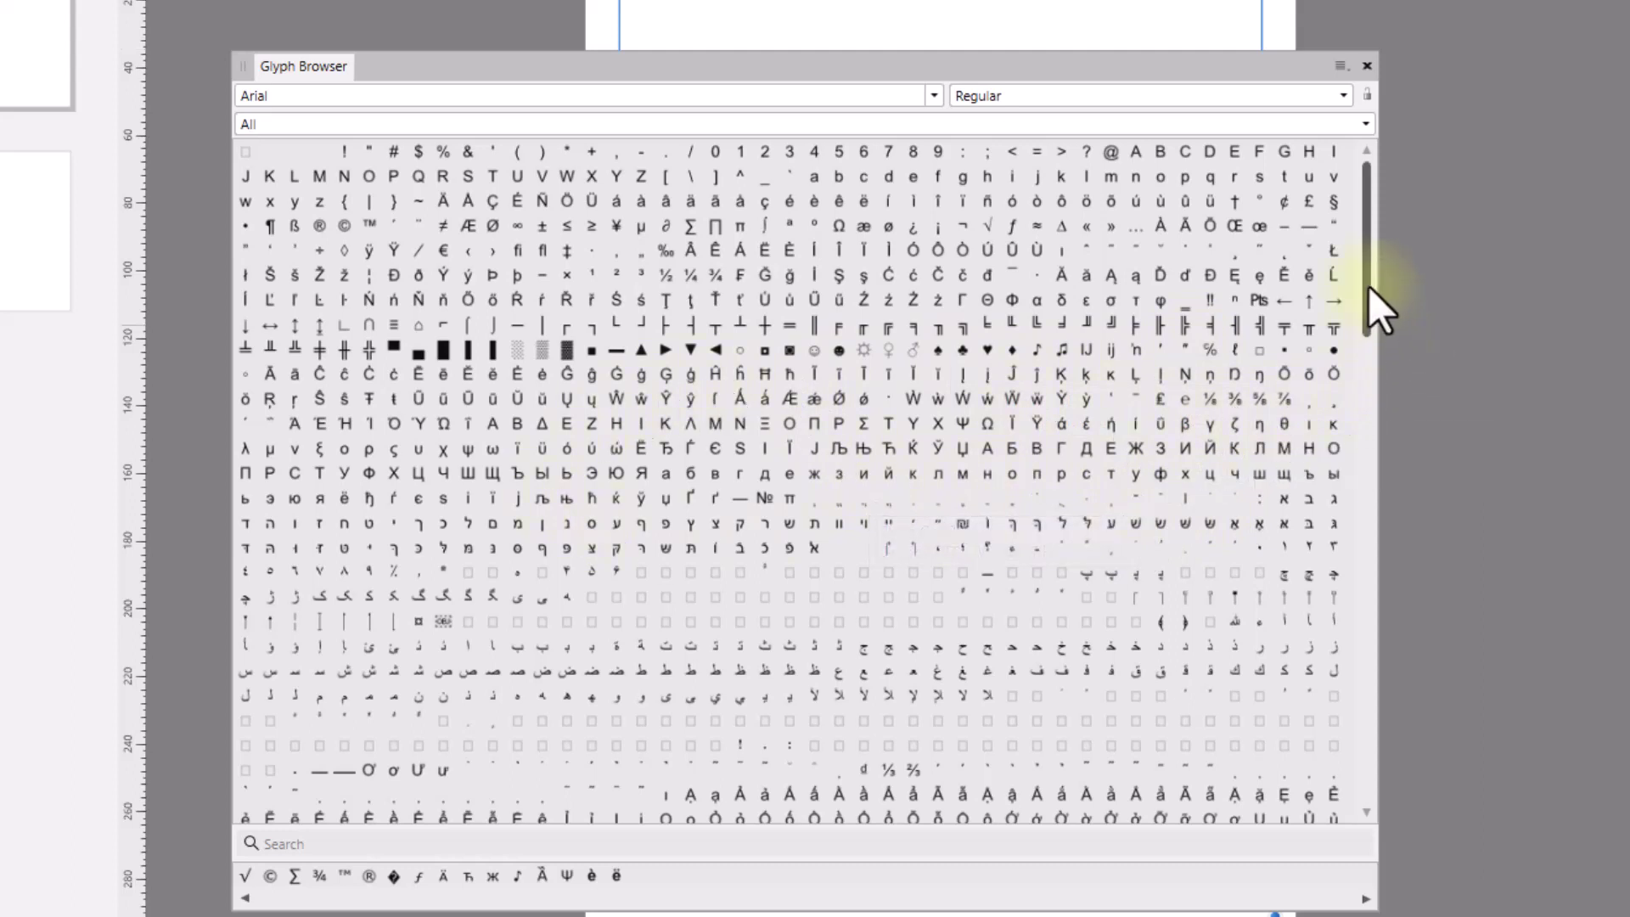
mouse_move(1368, 287)
mouse_down()
mouse_move(1397, 695)
mouse_move(1383, 262)
mouse_up()
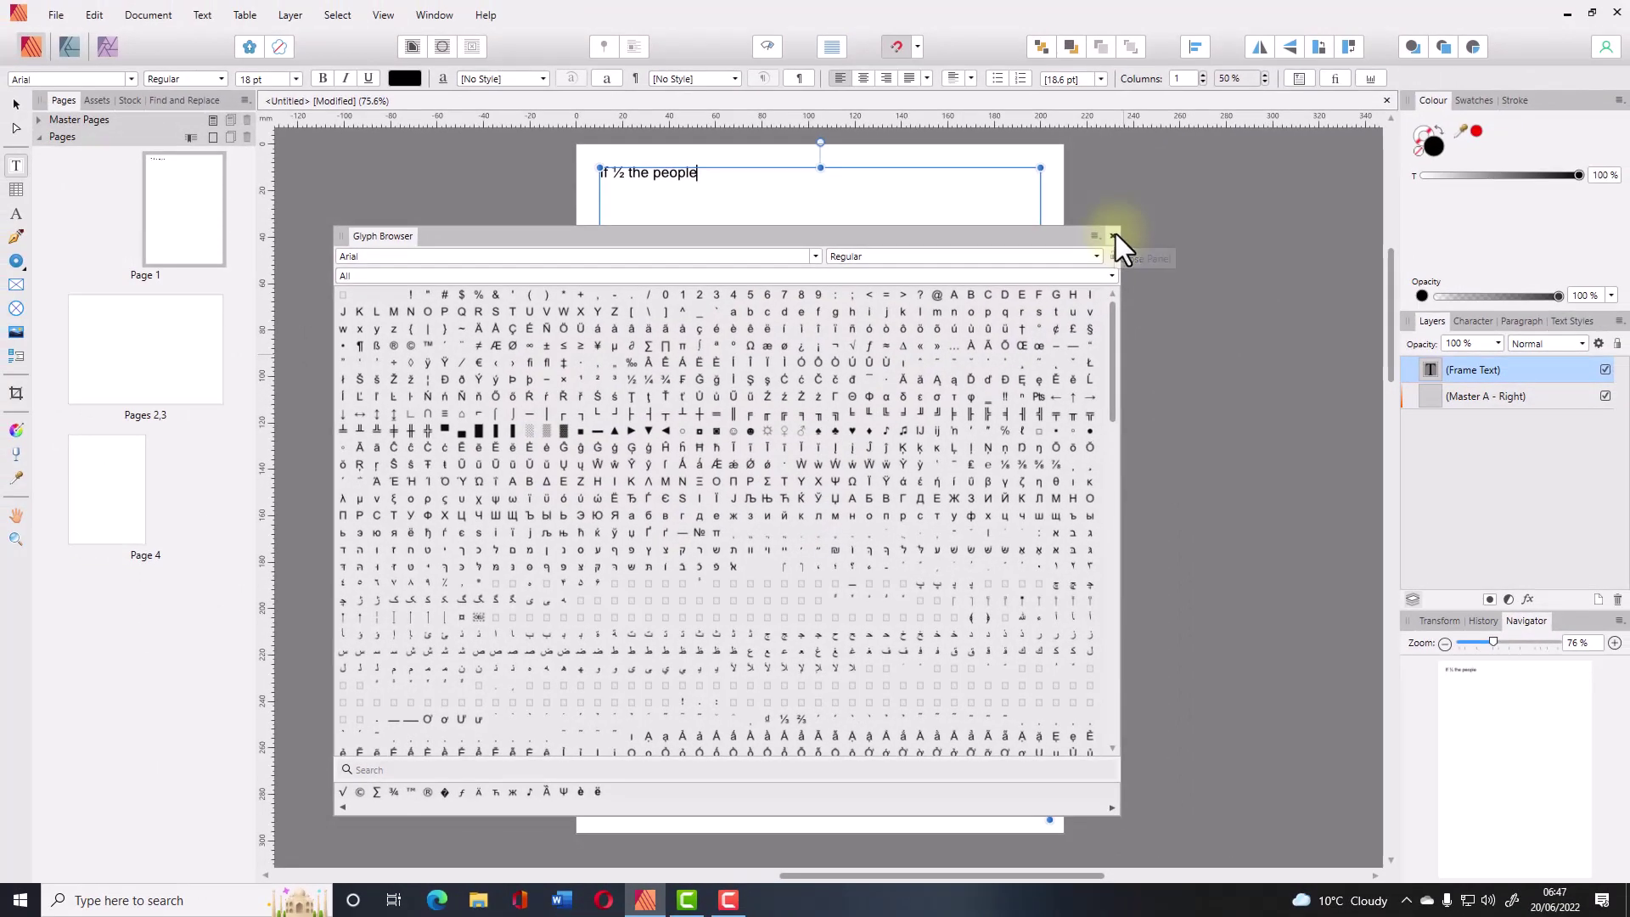
click(1338, 84)
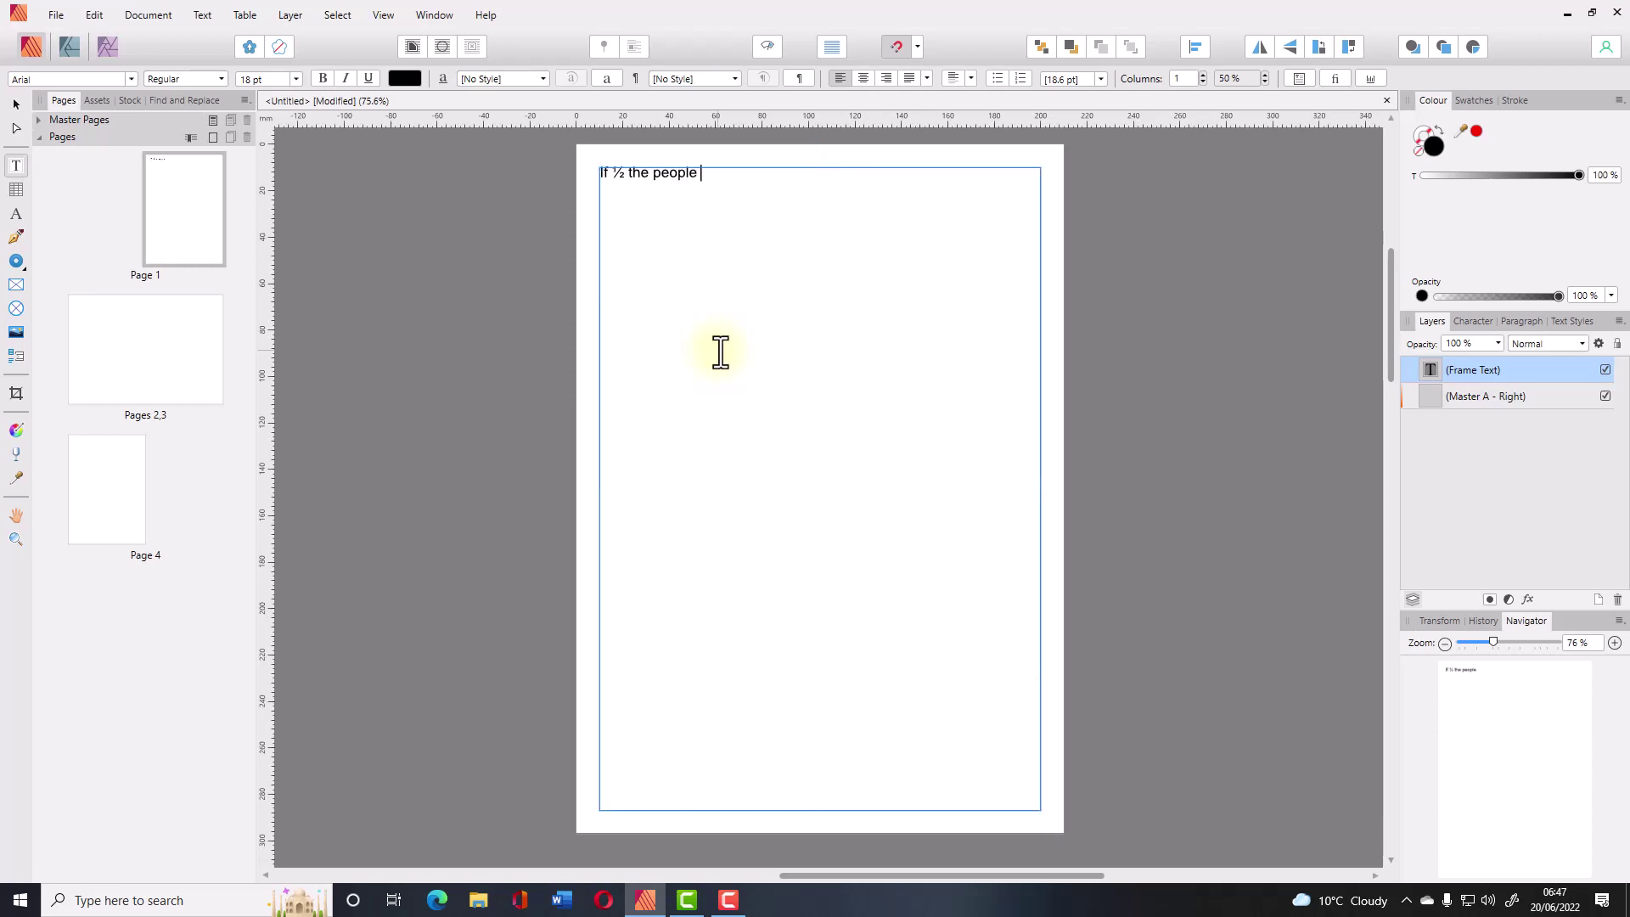
- Add "8/10" after "If ½ the people" and start a new paragraph below it
text(8/10)
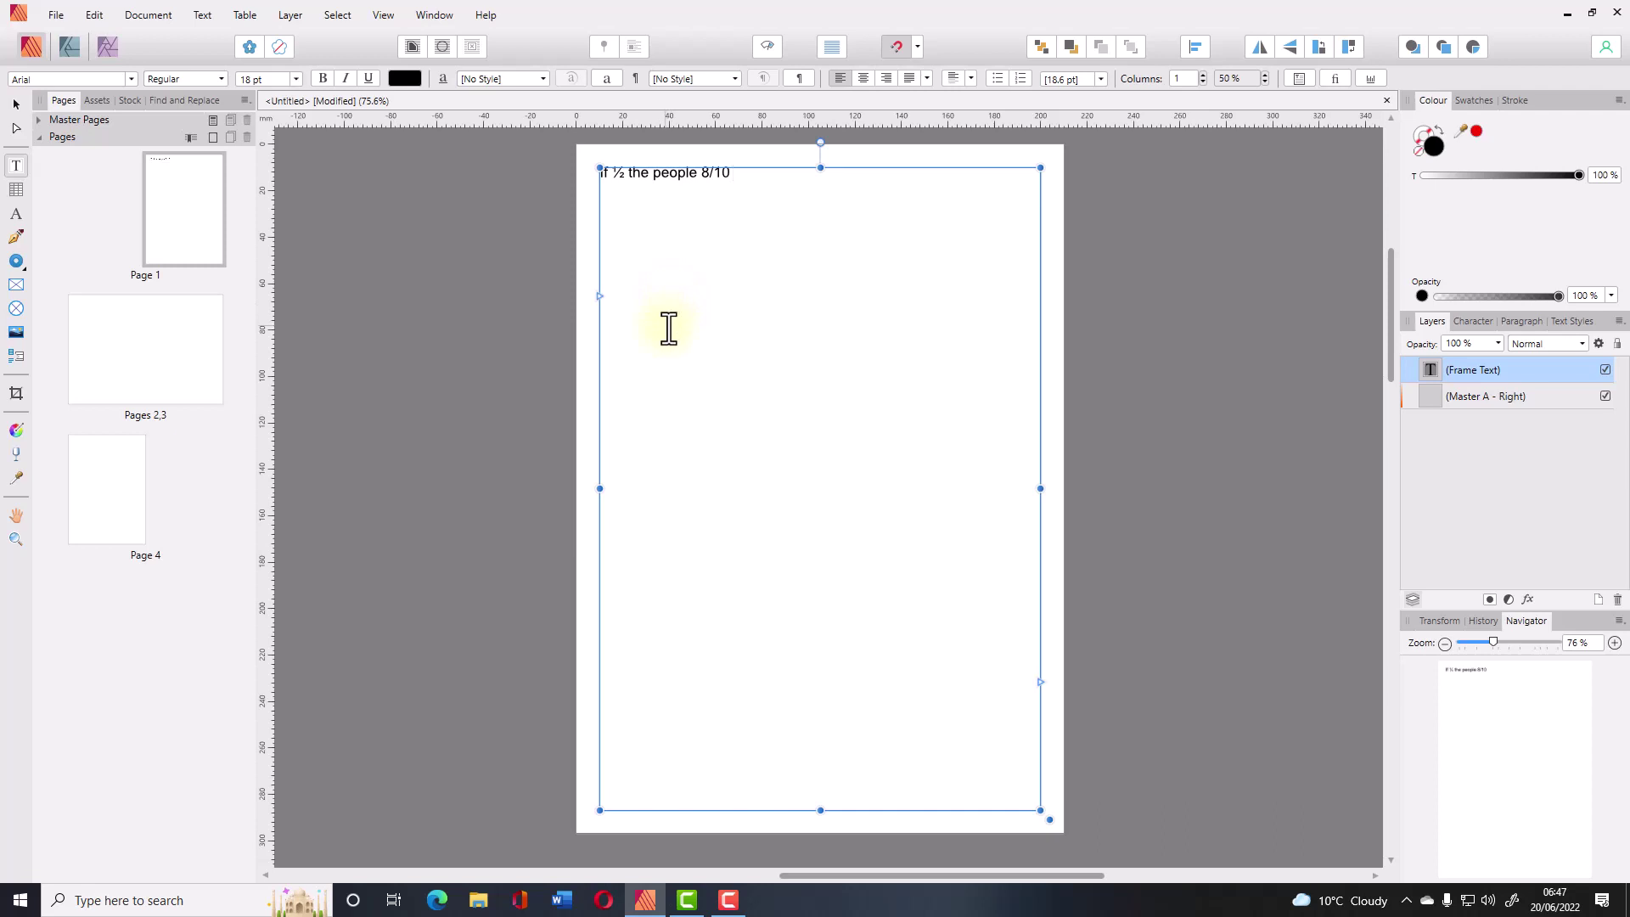
key(Return)
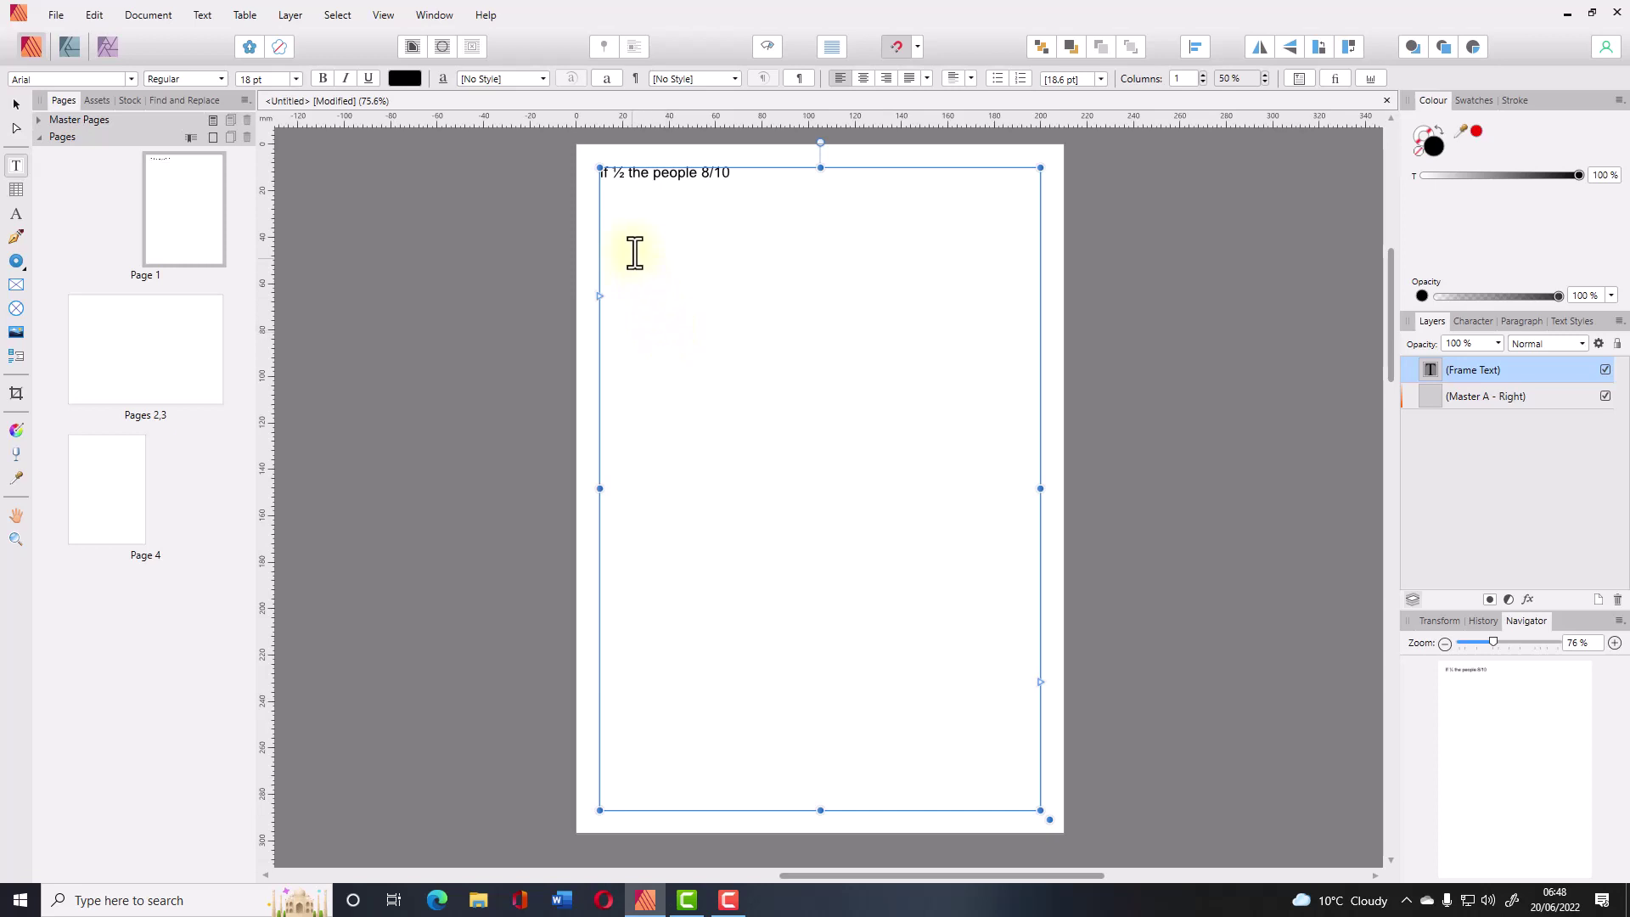
- Bring up the character settings and reveal the Typography options
click(605, 80)
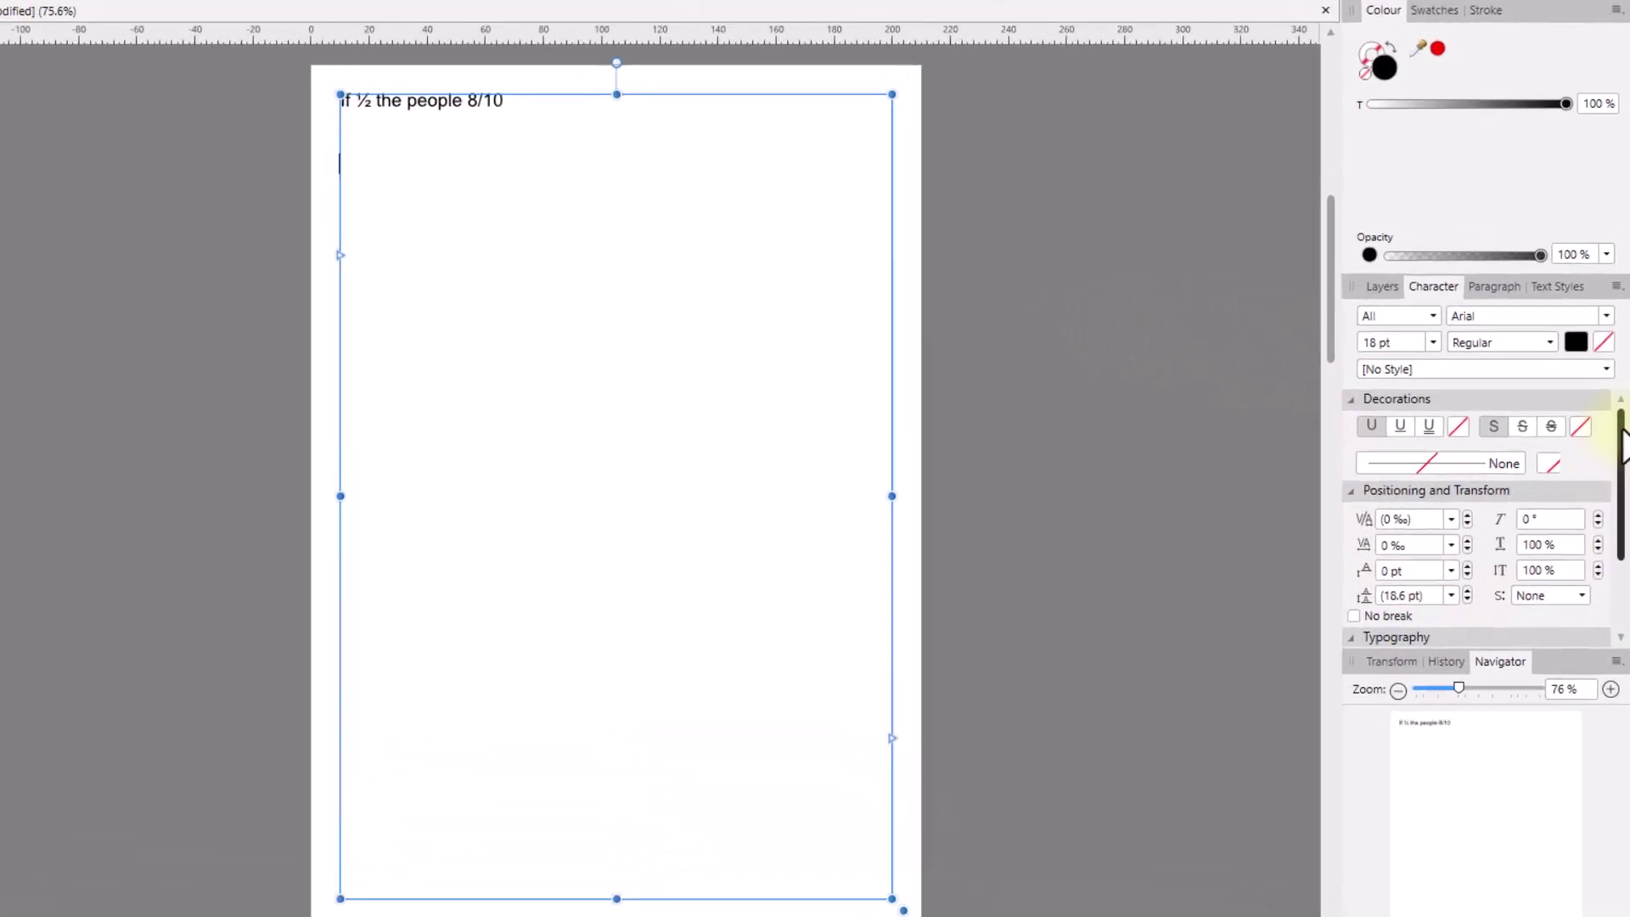
scroll(1617, 497, down, 3)
scroll(1617, 509, down, 1)
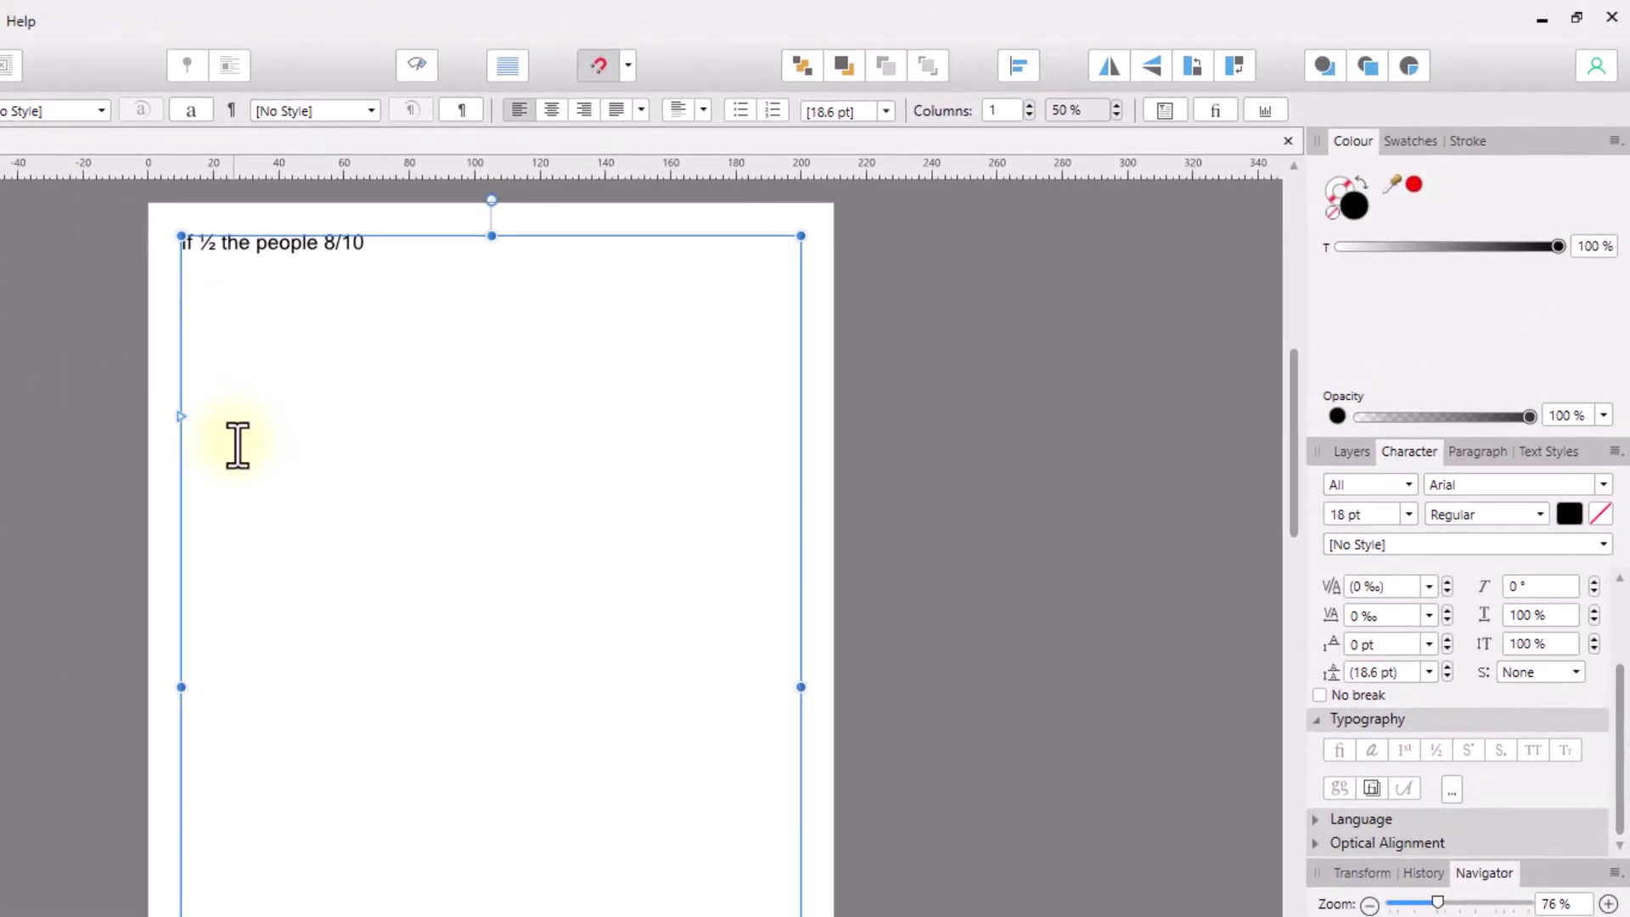
- Enter "If 8/10 of the people" as a new line below the first one
text(If)
text(8/)
key(Escape)
text(10)
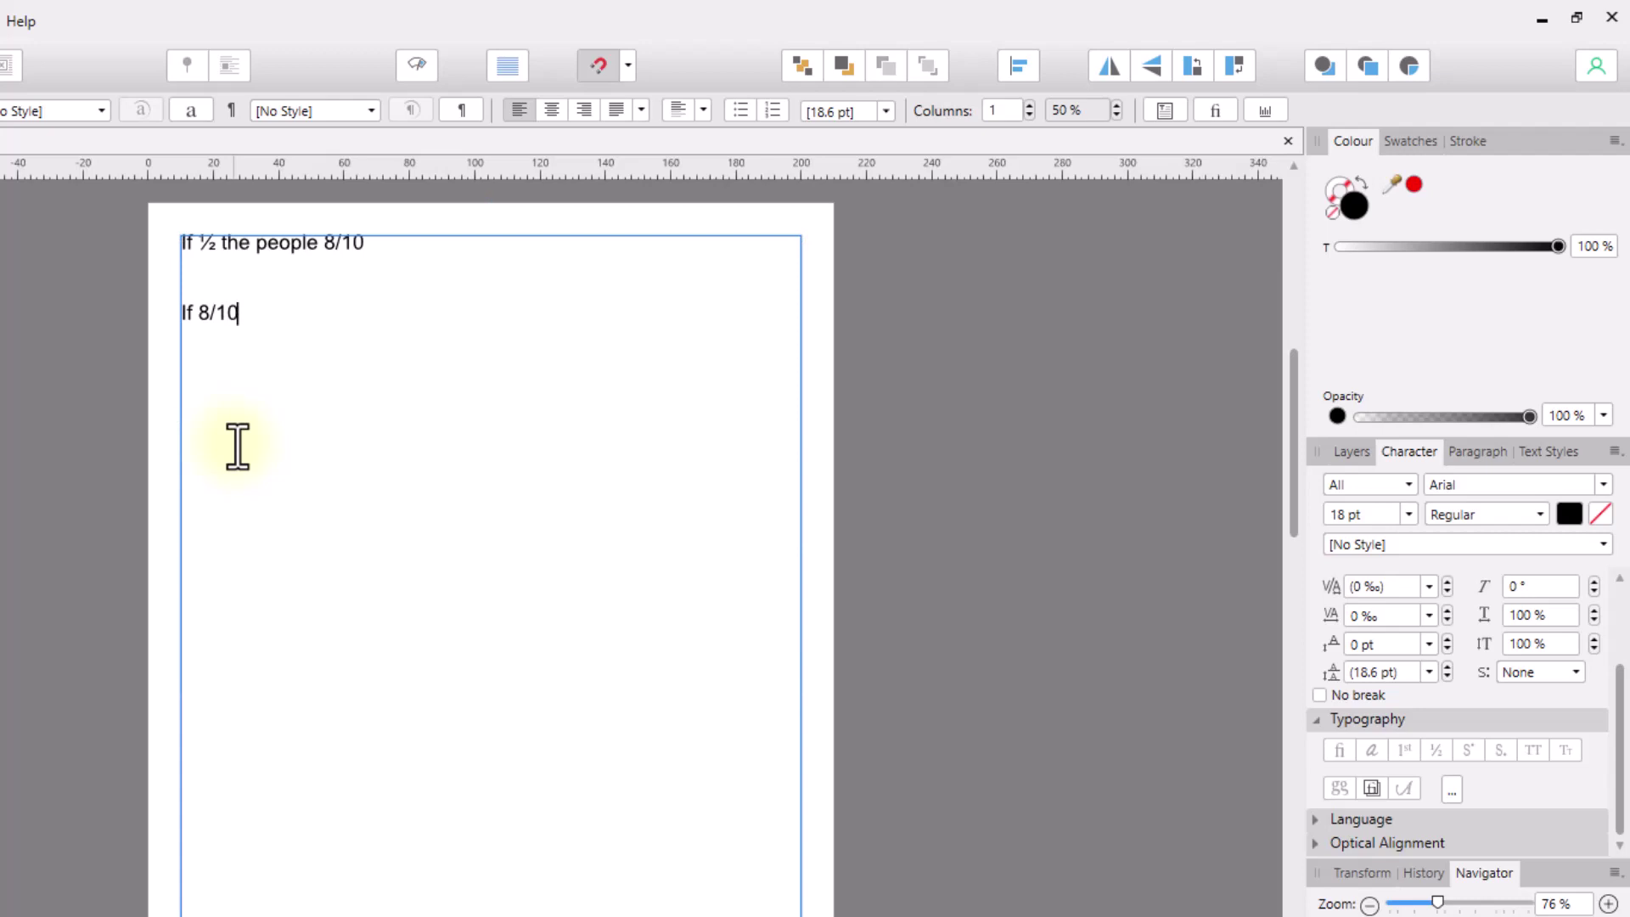
text( of the people)
key(Escape)
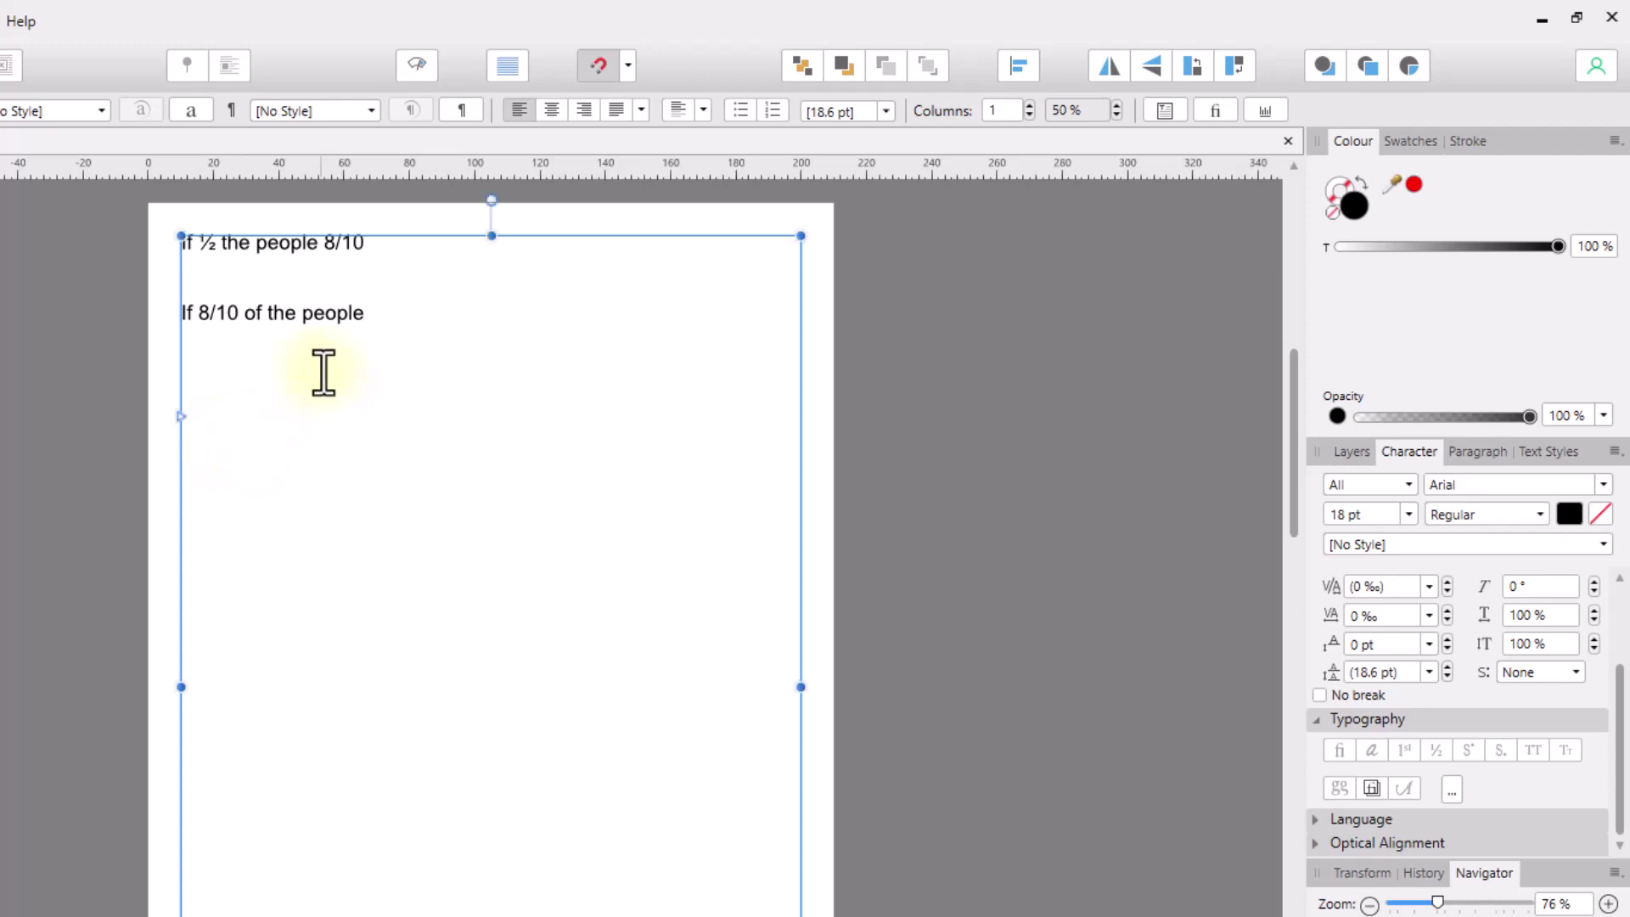
- Apply the Fractions typography feature to "8/10" in the second line
click(203, 312)
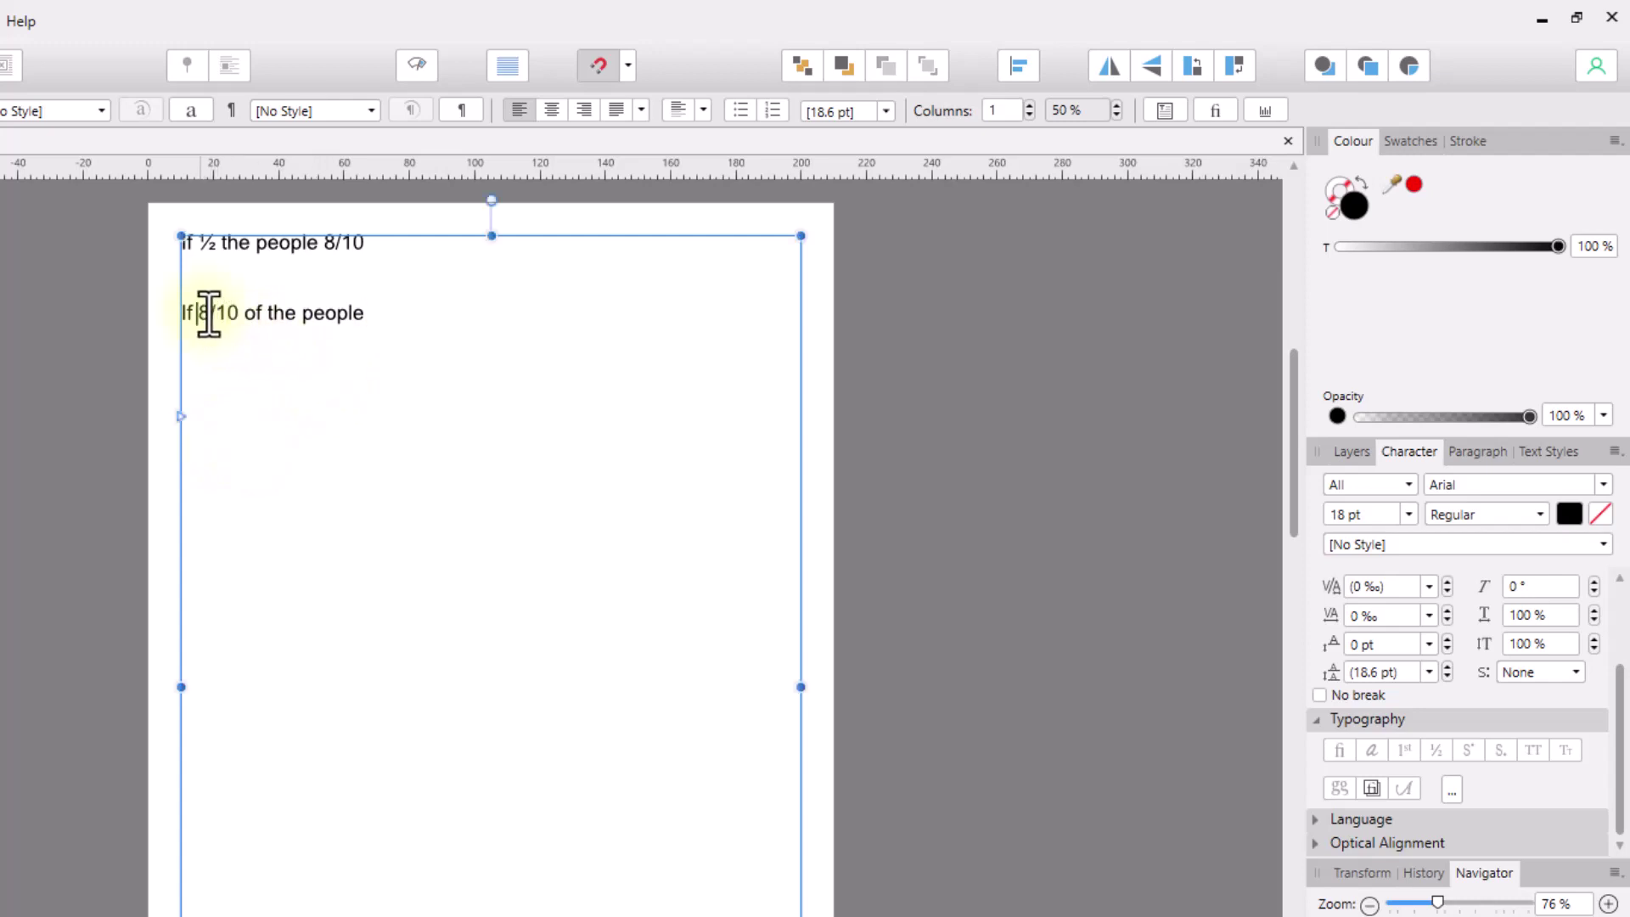
drag(209, 314, 238, 314)
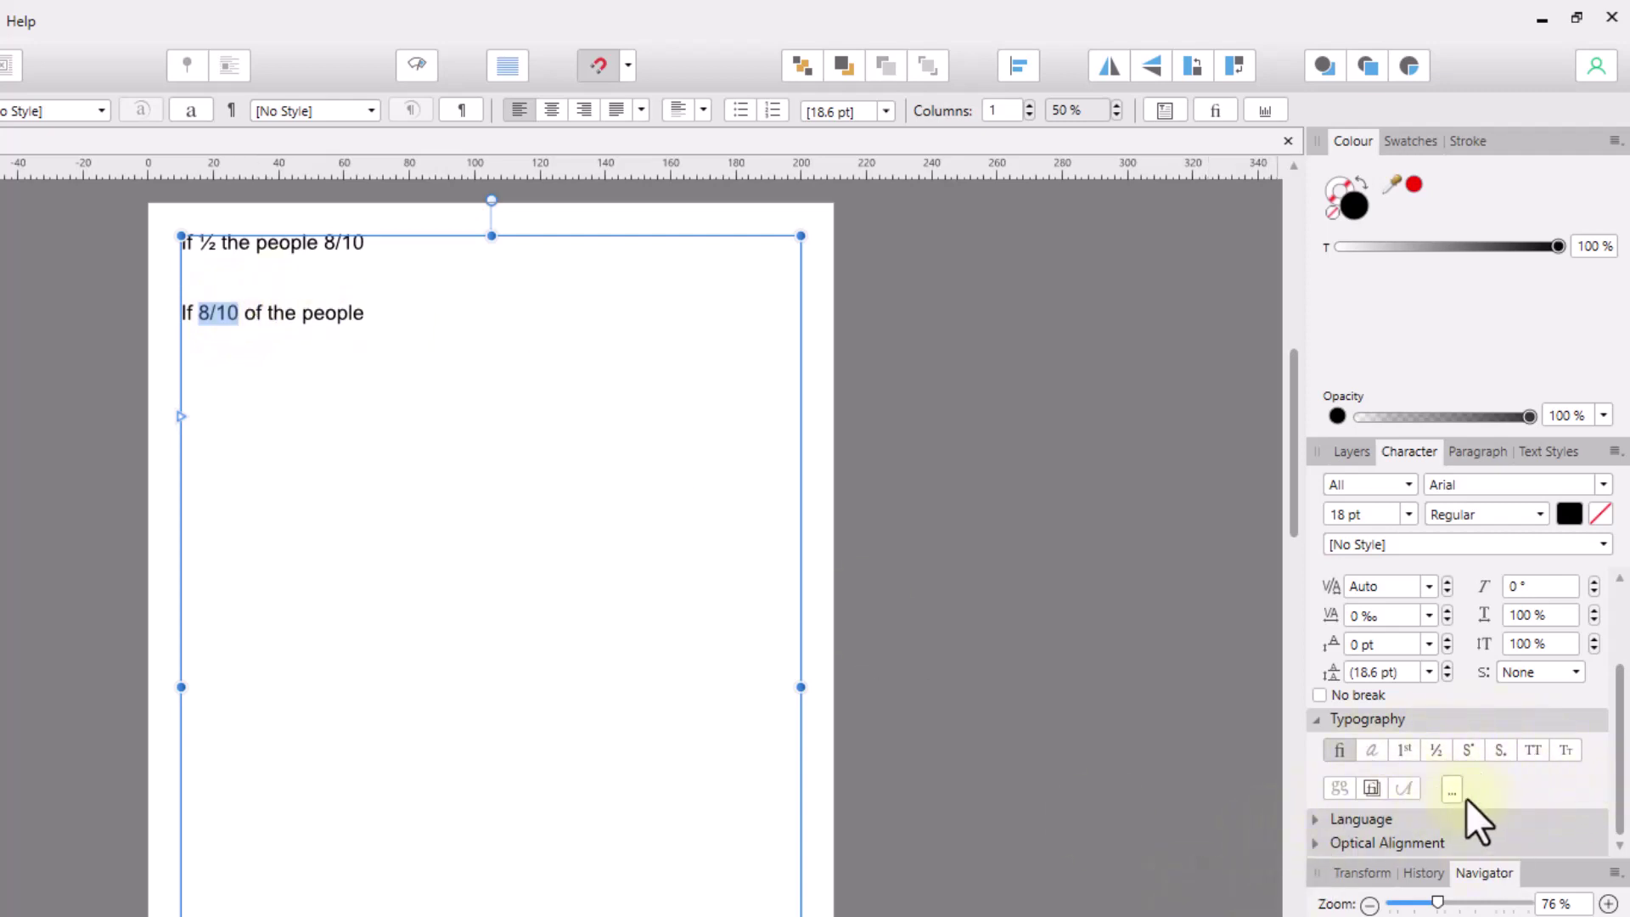
click(1435, 748)
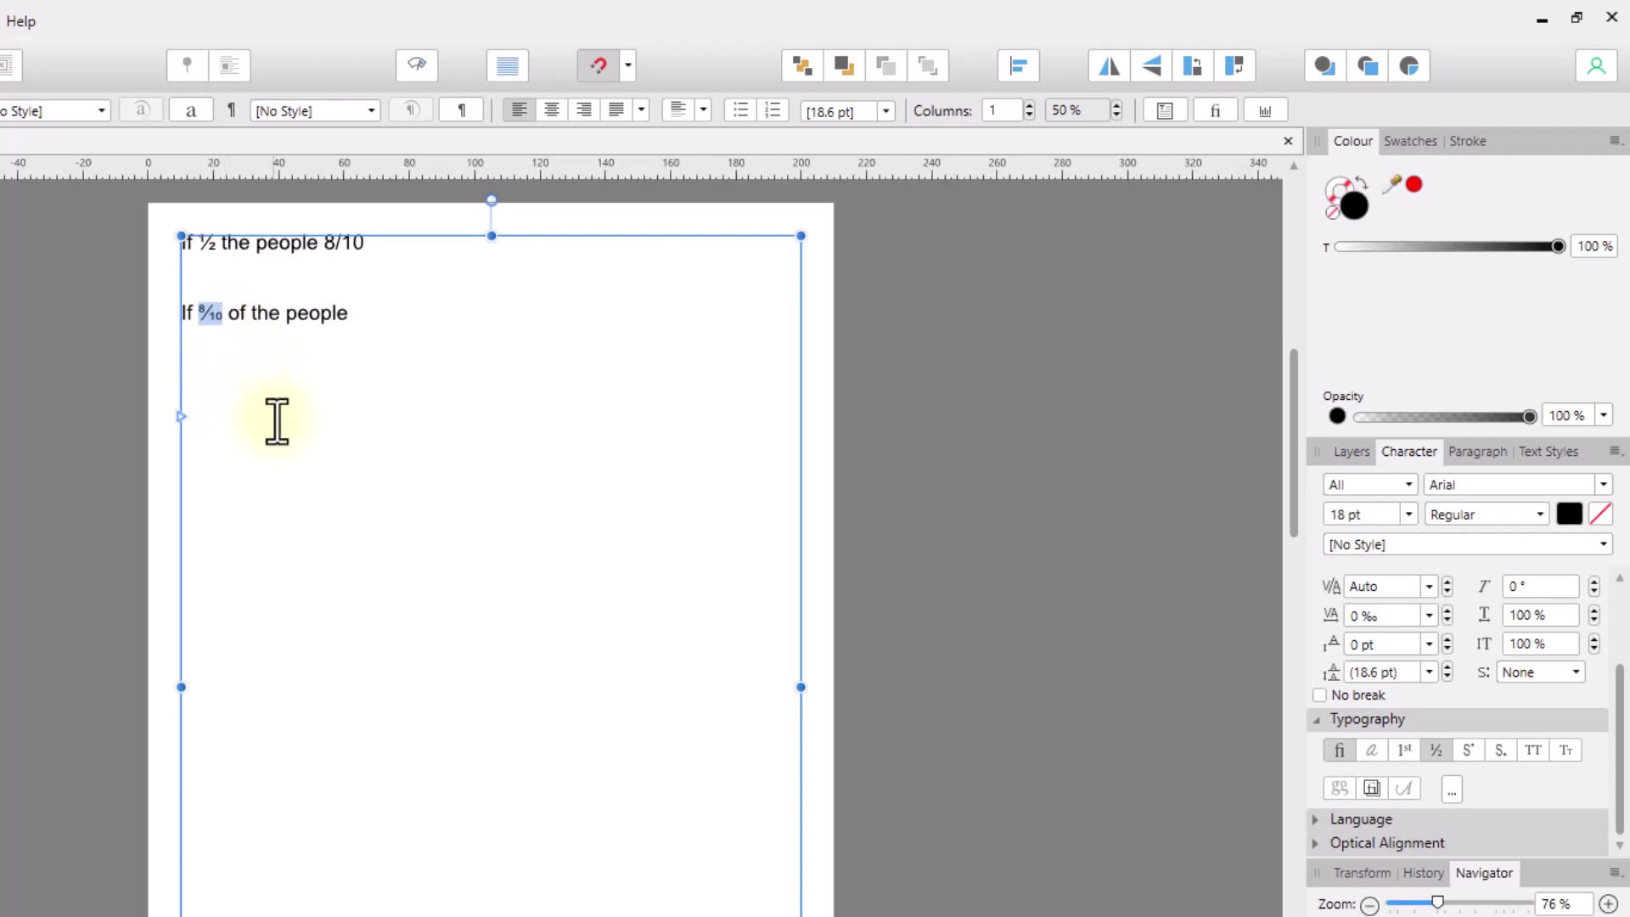
- Add "2/7" at the end of the second line and apply the Fractions typography feature to it
click(384, 328)
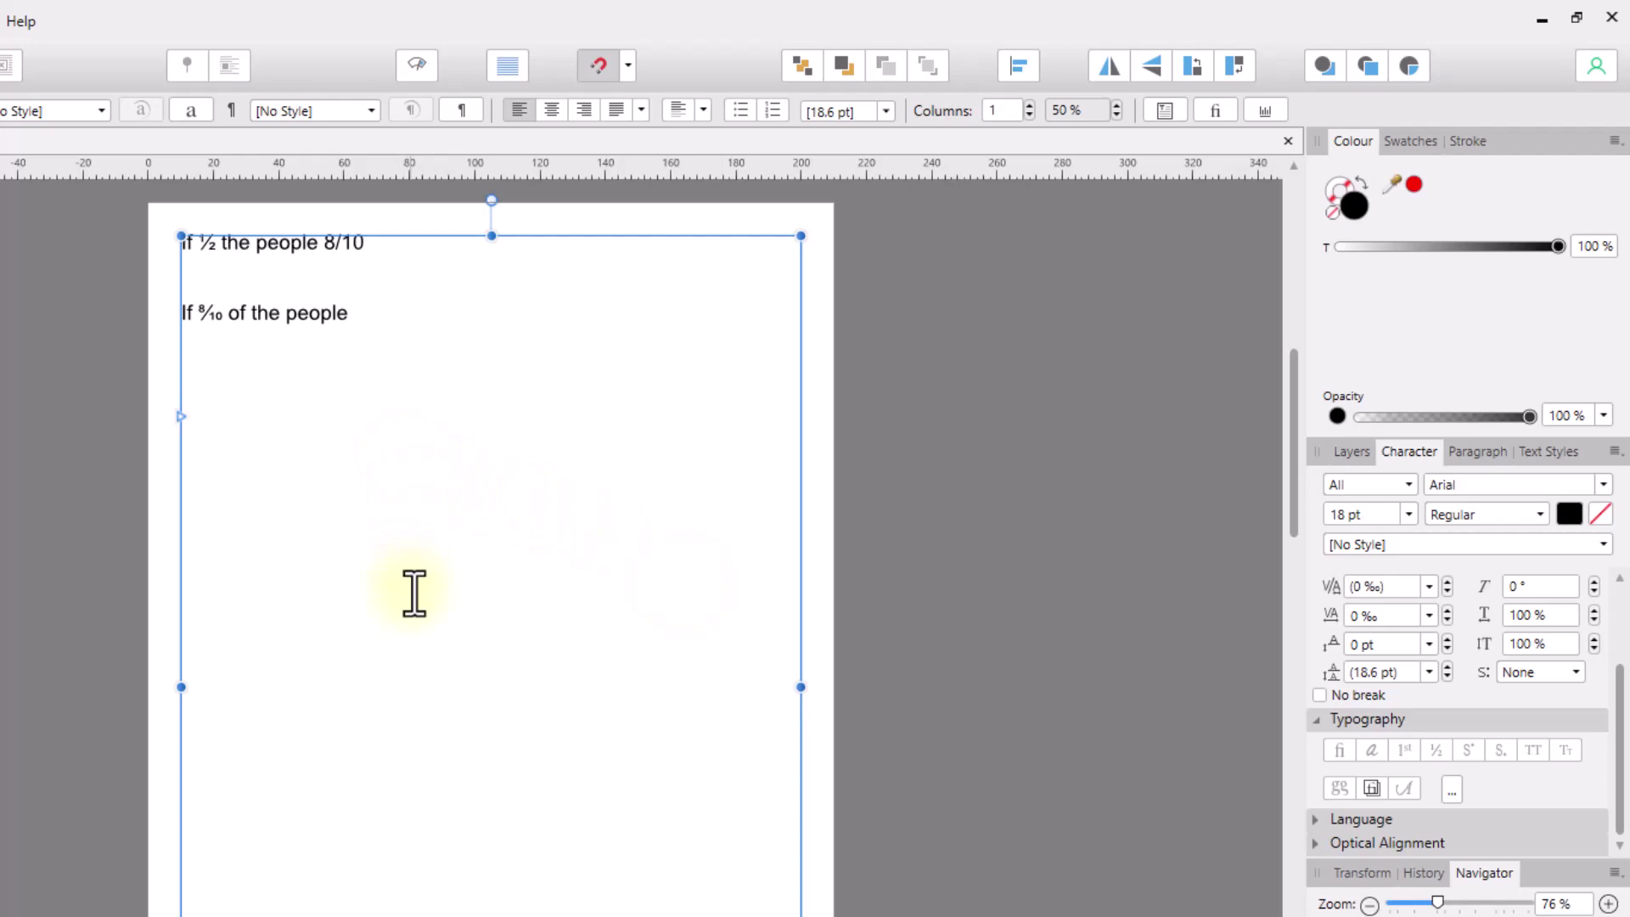
text(2/7)
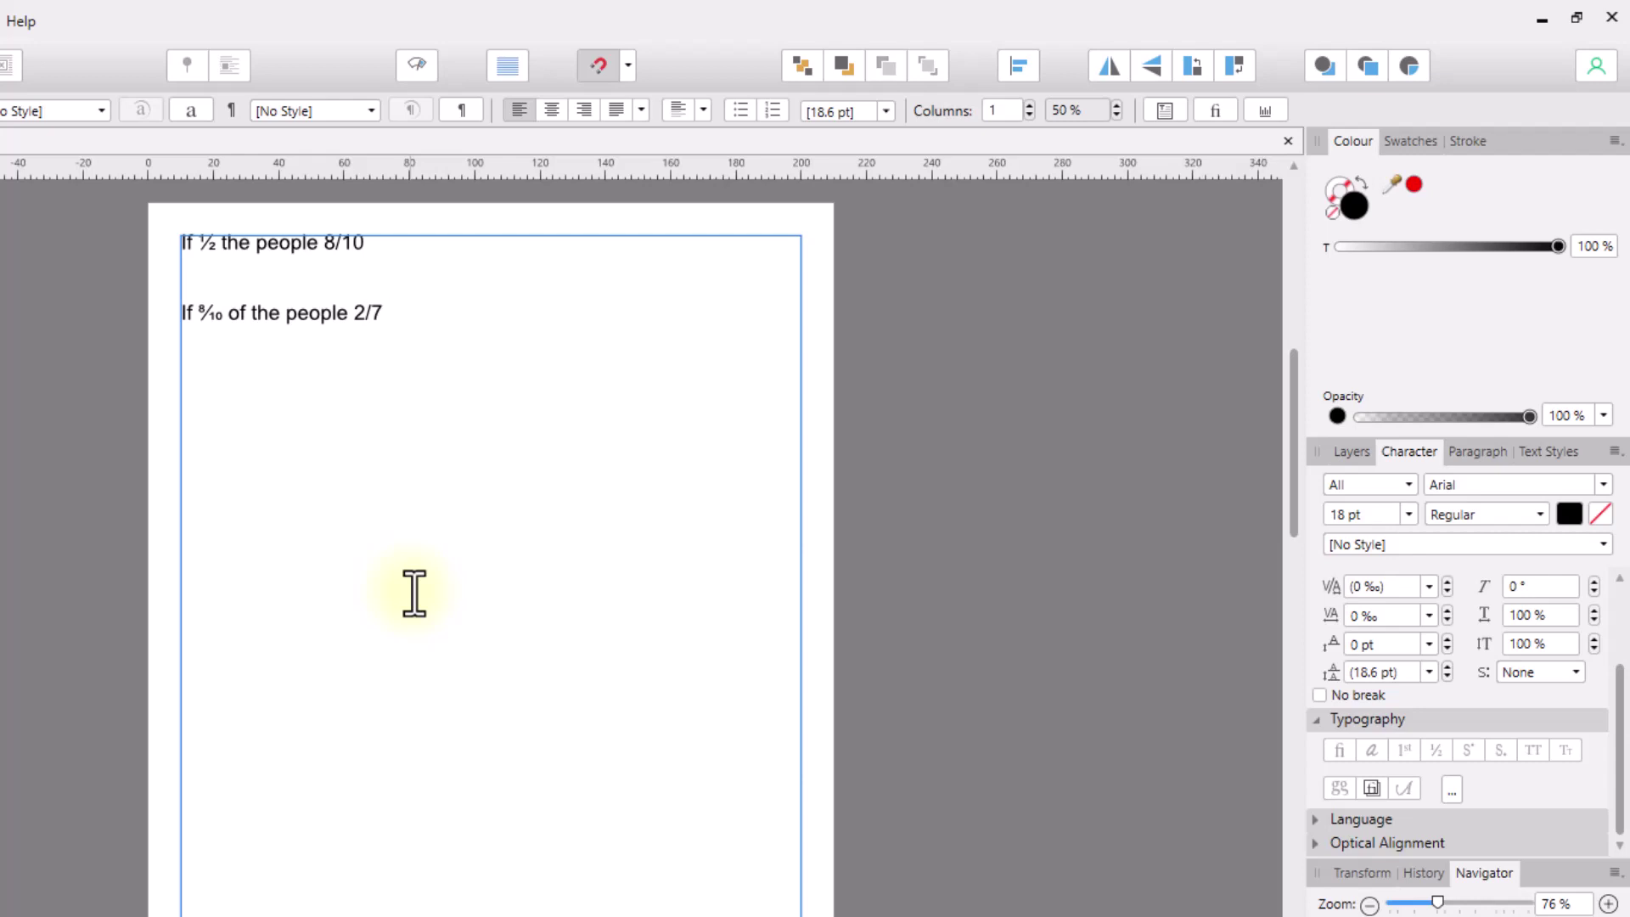
click(415, 593)
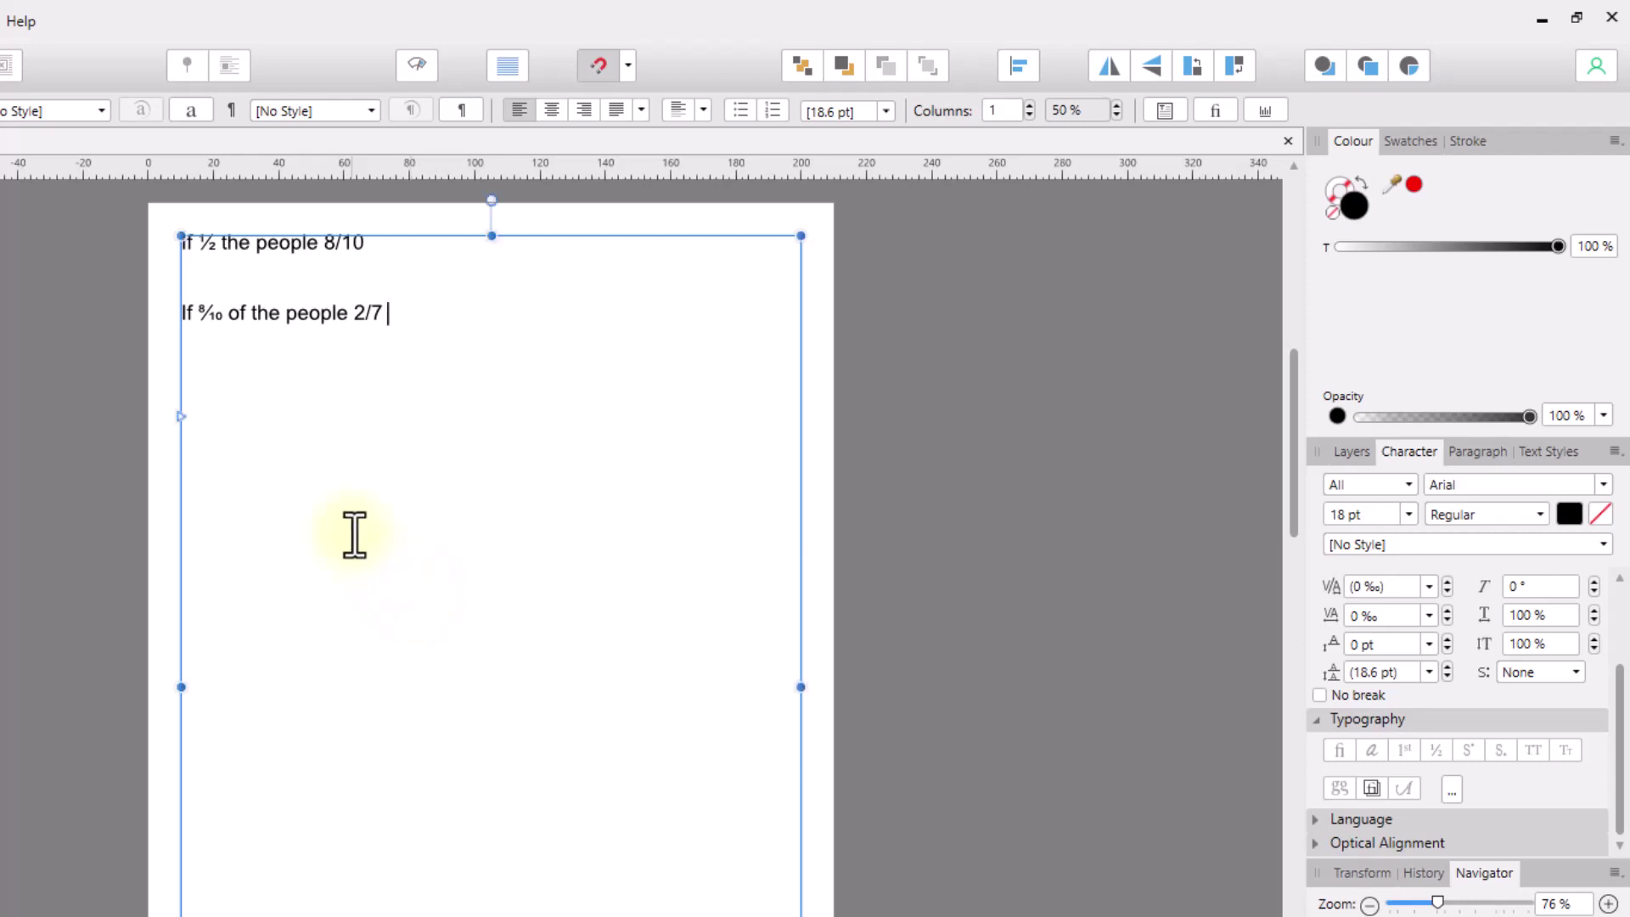
double_click(362, 312)
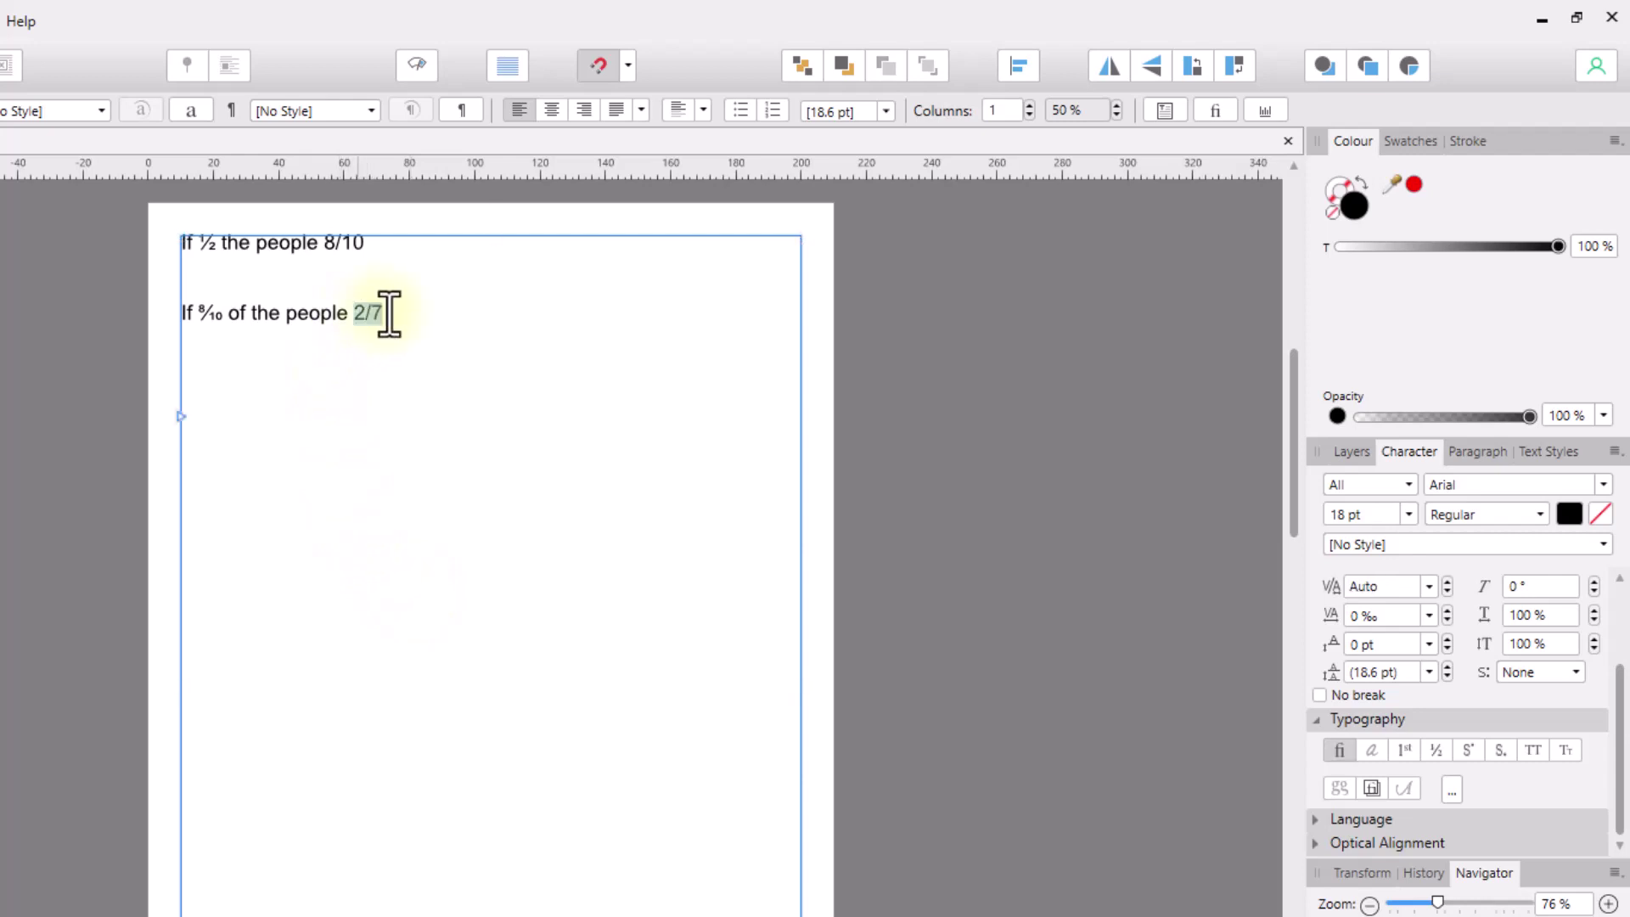
click(1436, 750)
- Delete "2/7" from the second line and enter "2/7 3/9 2/6" in its place with the fraction formatting
key(BackSpace)
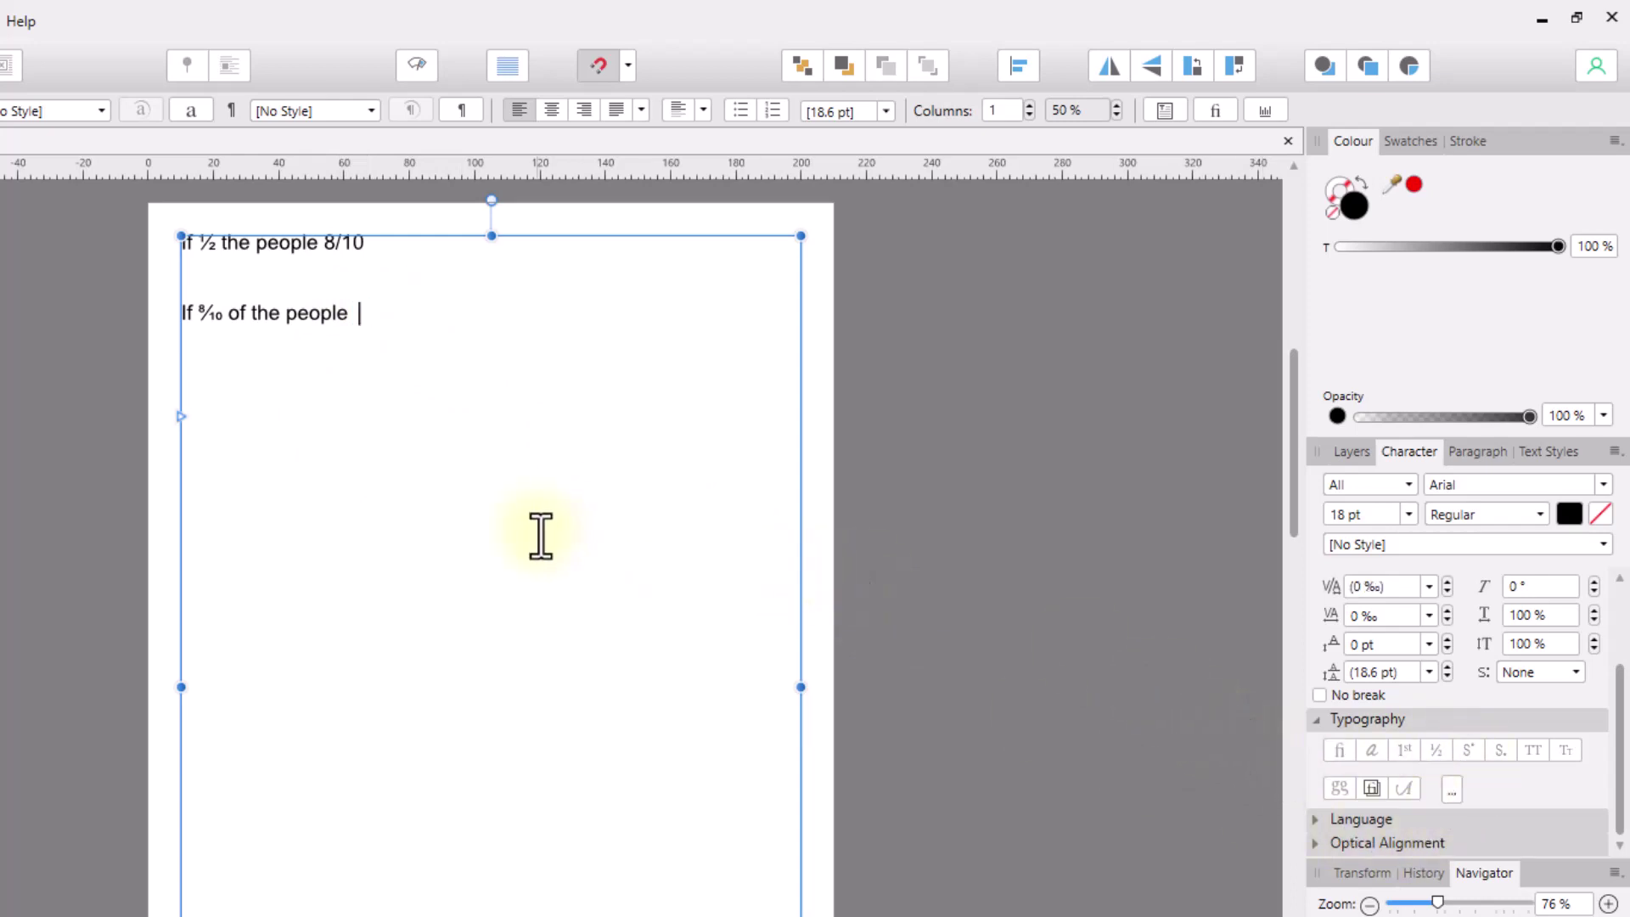
text(2/)
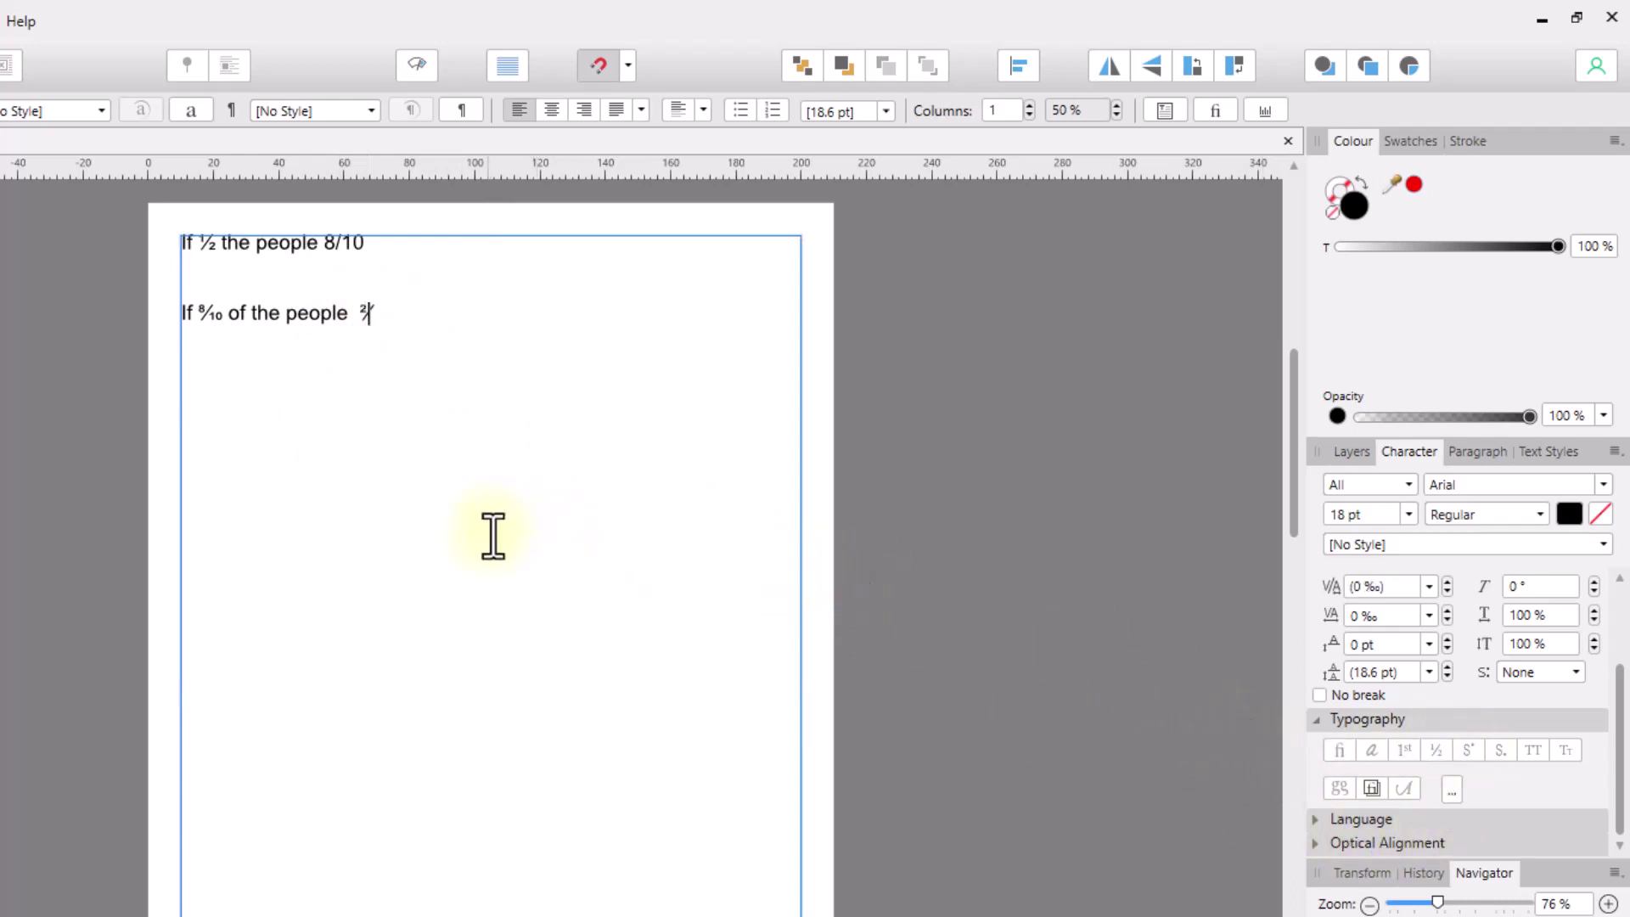
text(7 3/9 2/6)
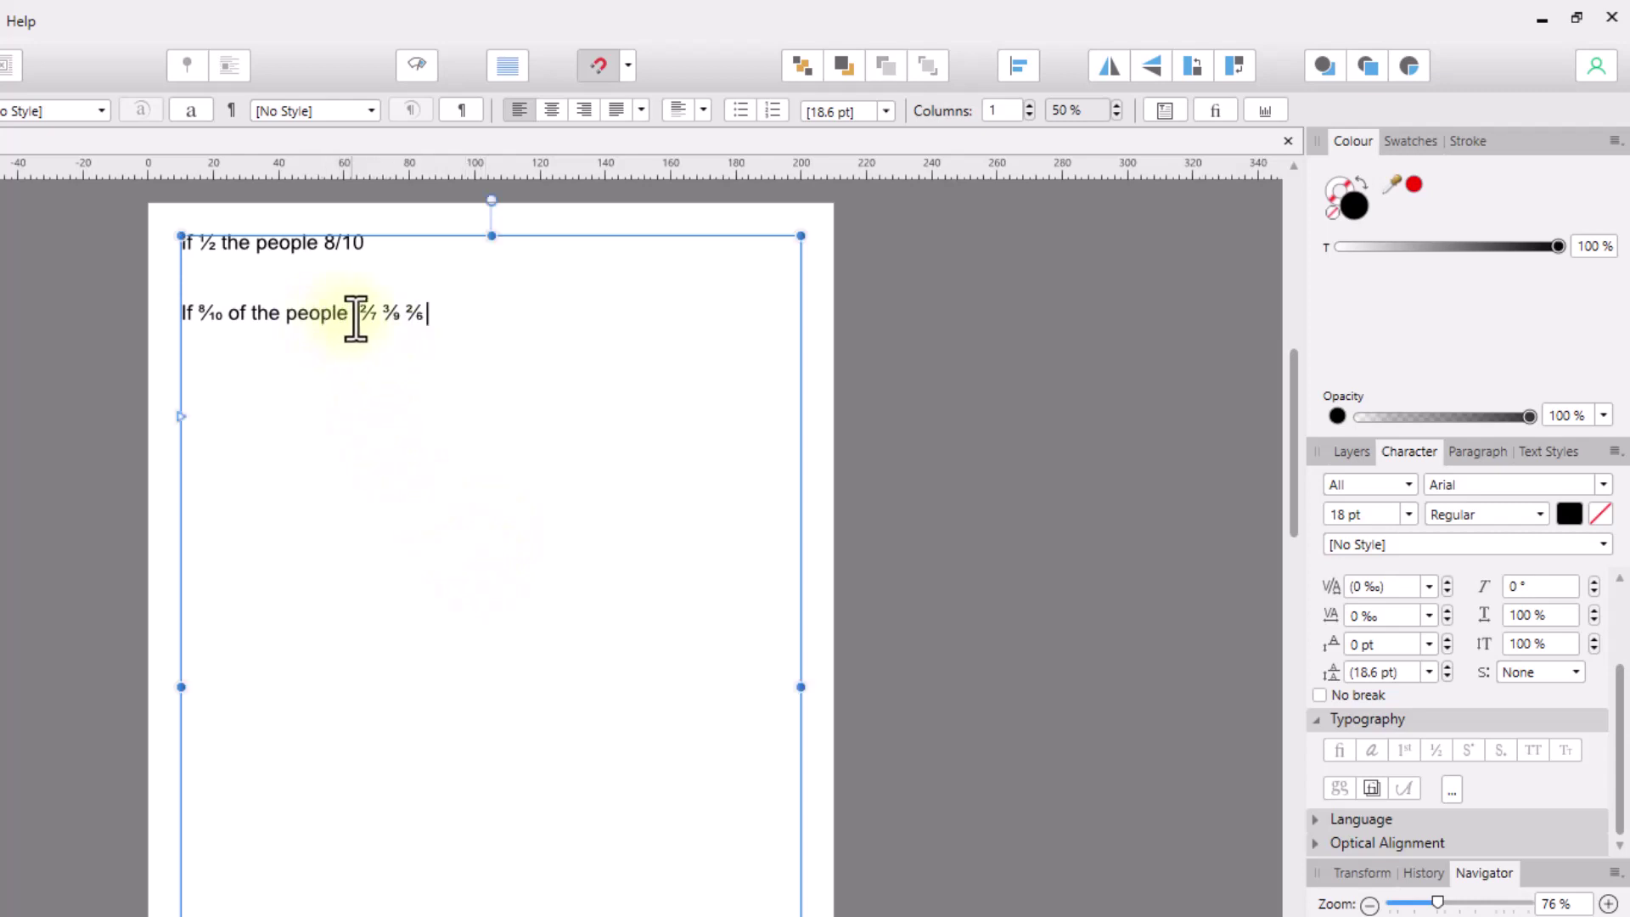
- Add "1/10" after the fractions in the second line and start a new paragraph below it
drag(353, 315, 284, 321)
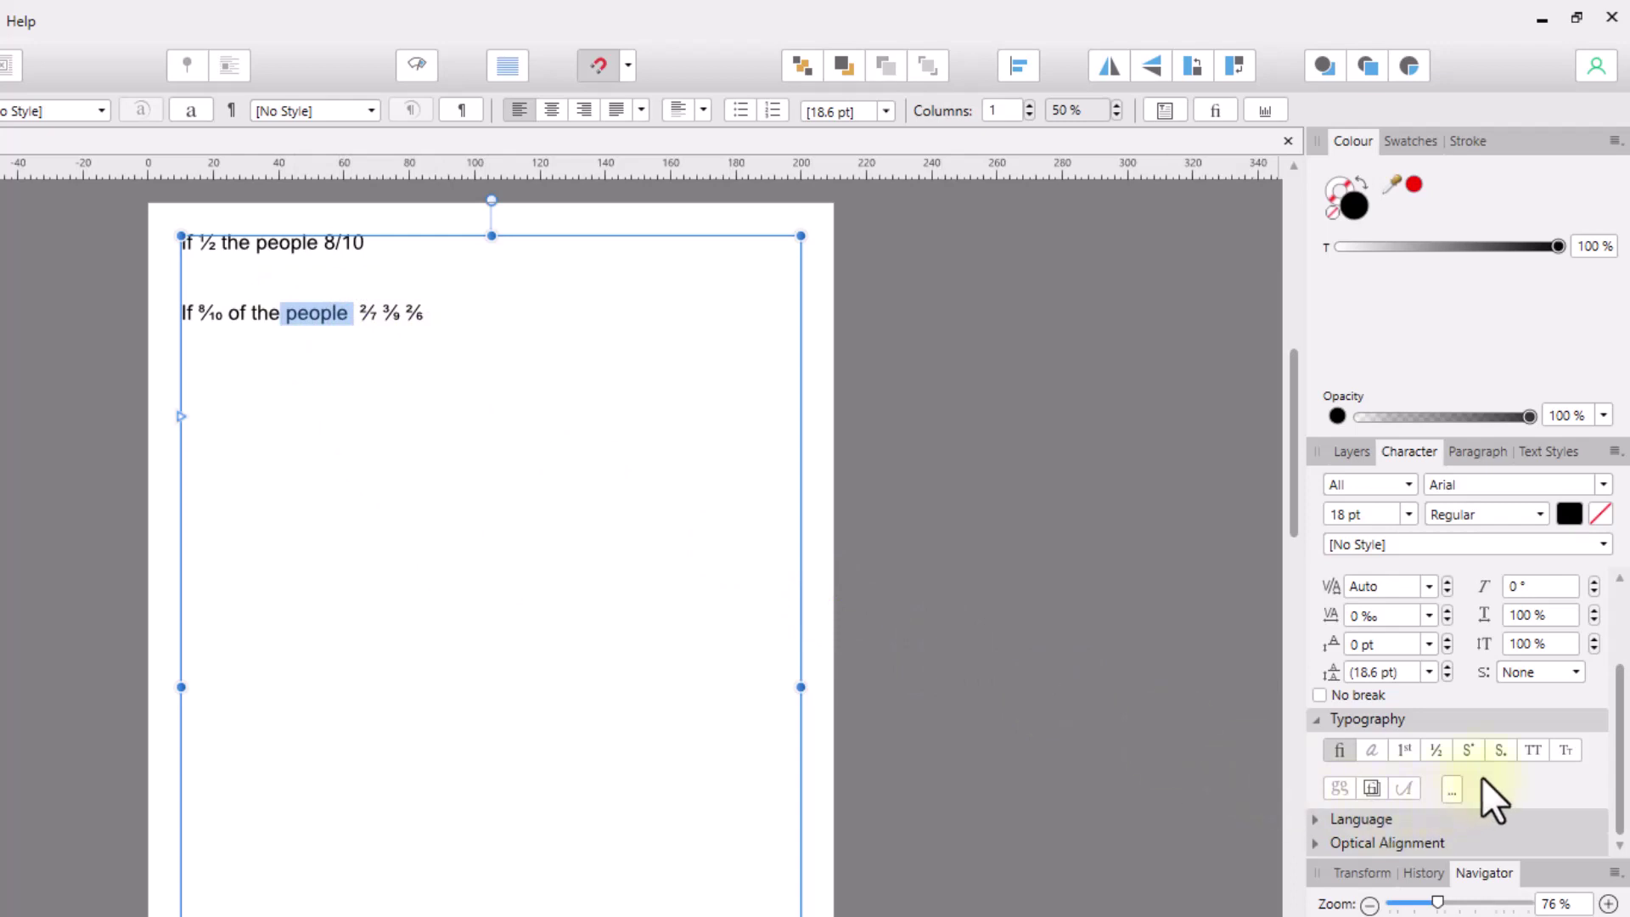
click(477, 326)
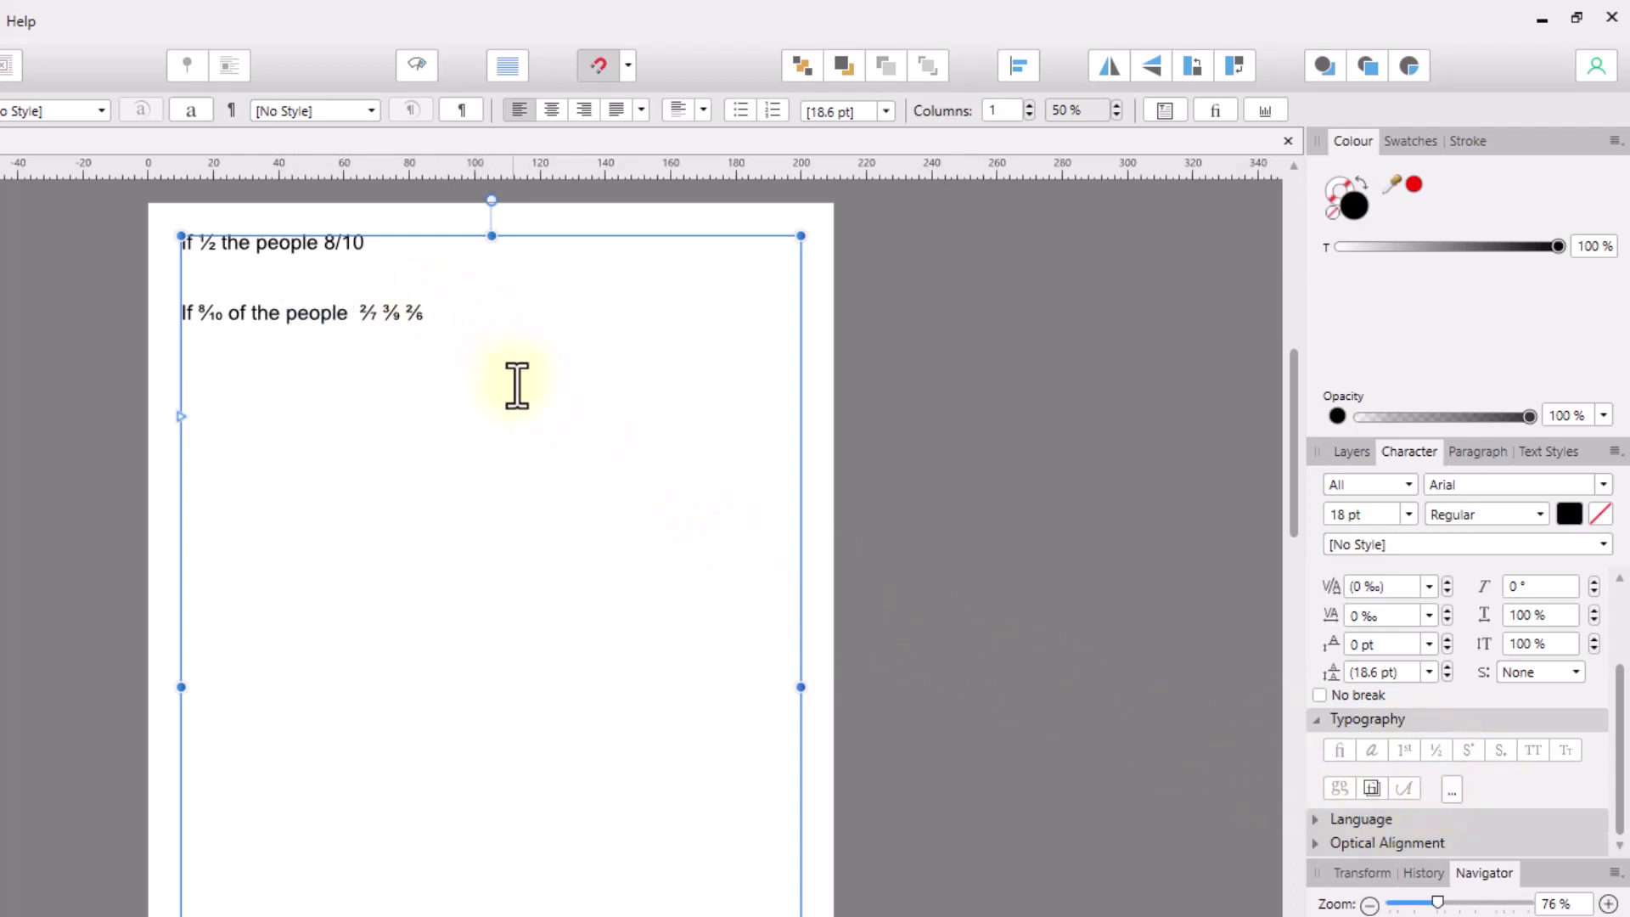
text(1/10)
key(Return)
key(Return)
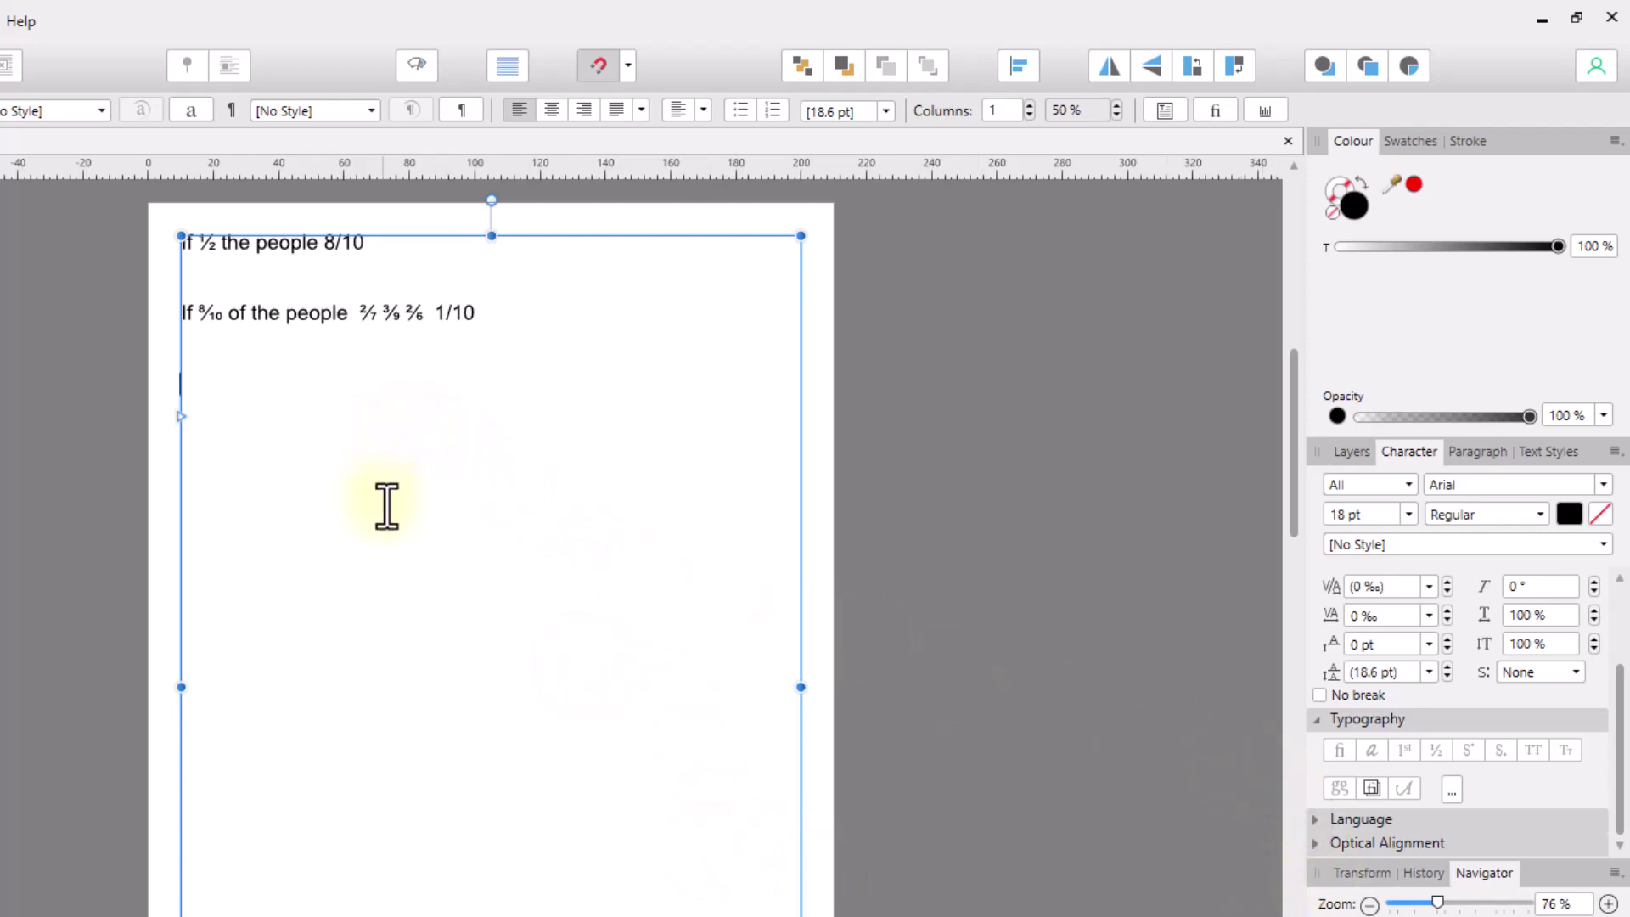
- Enter "If 1/10 of the people" as the third line
text(If)
text(1/10)
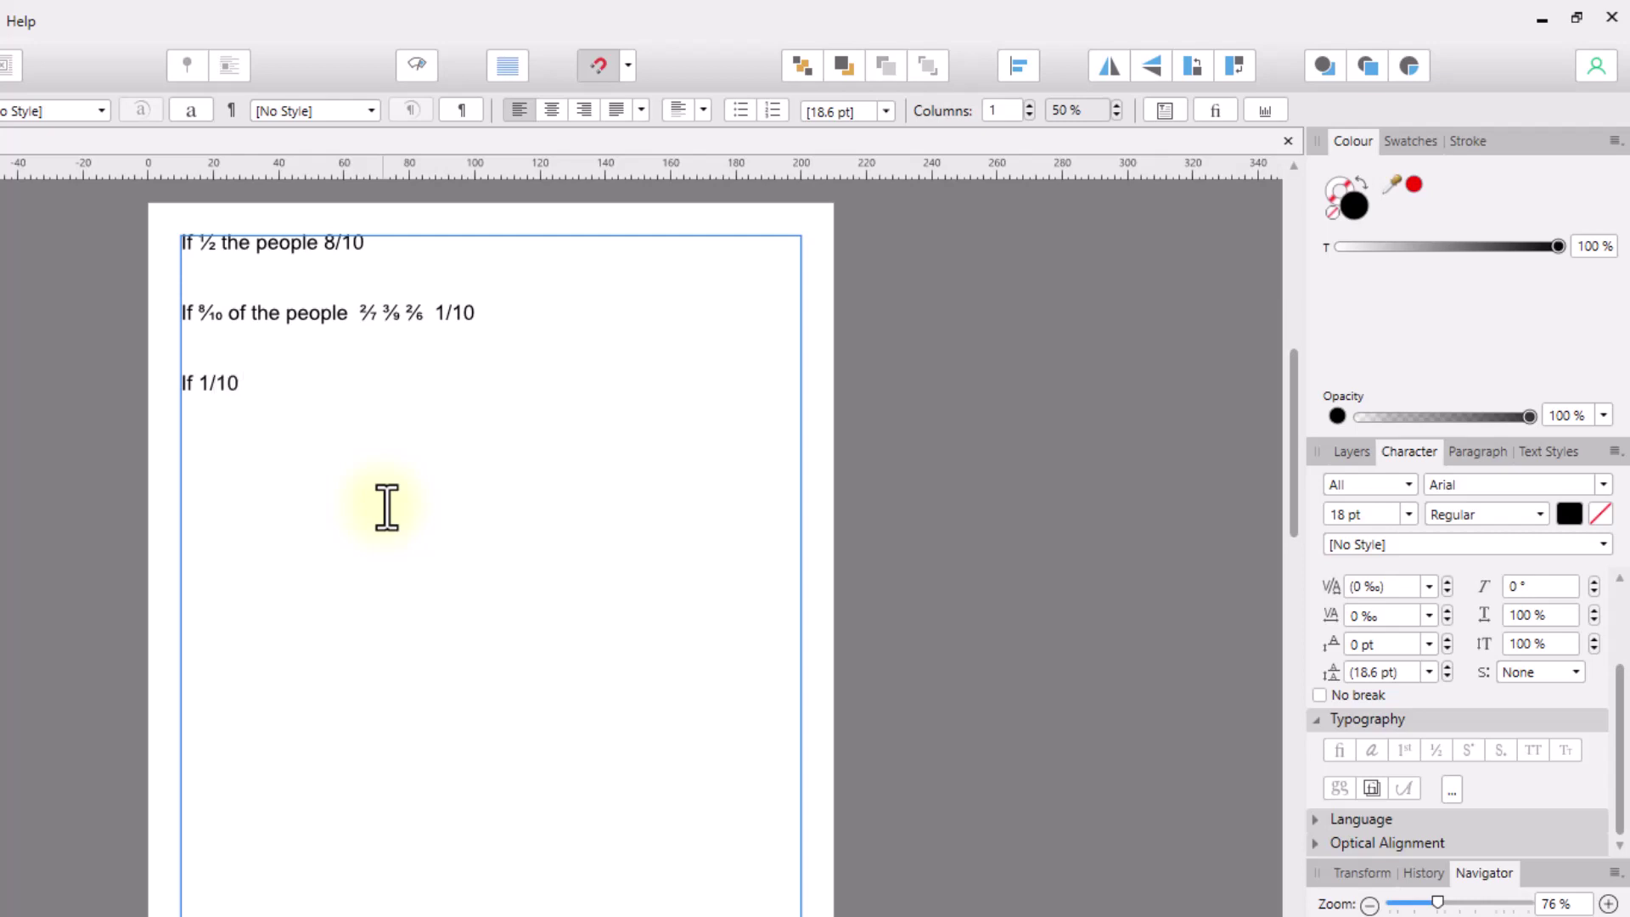
text( of the people)
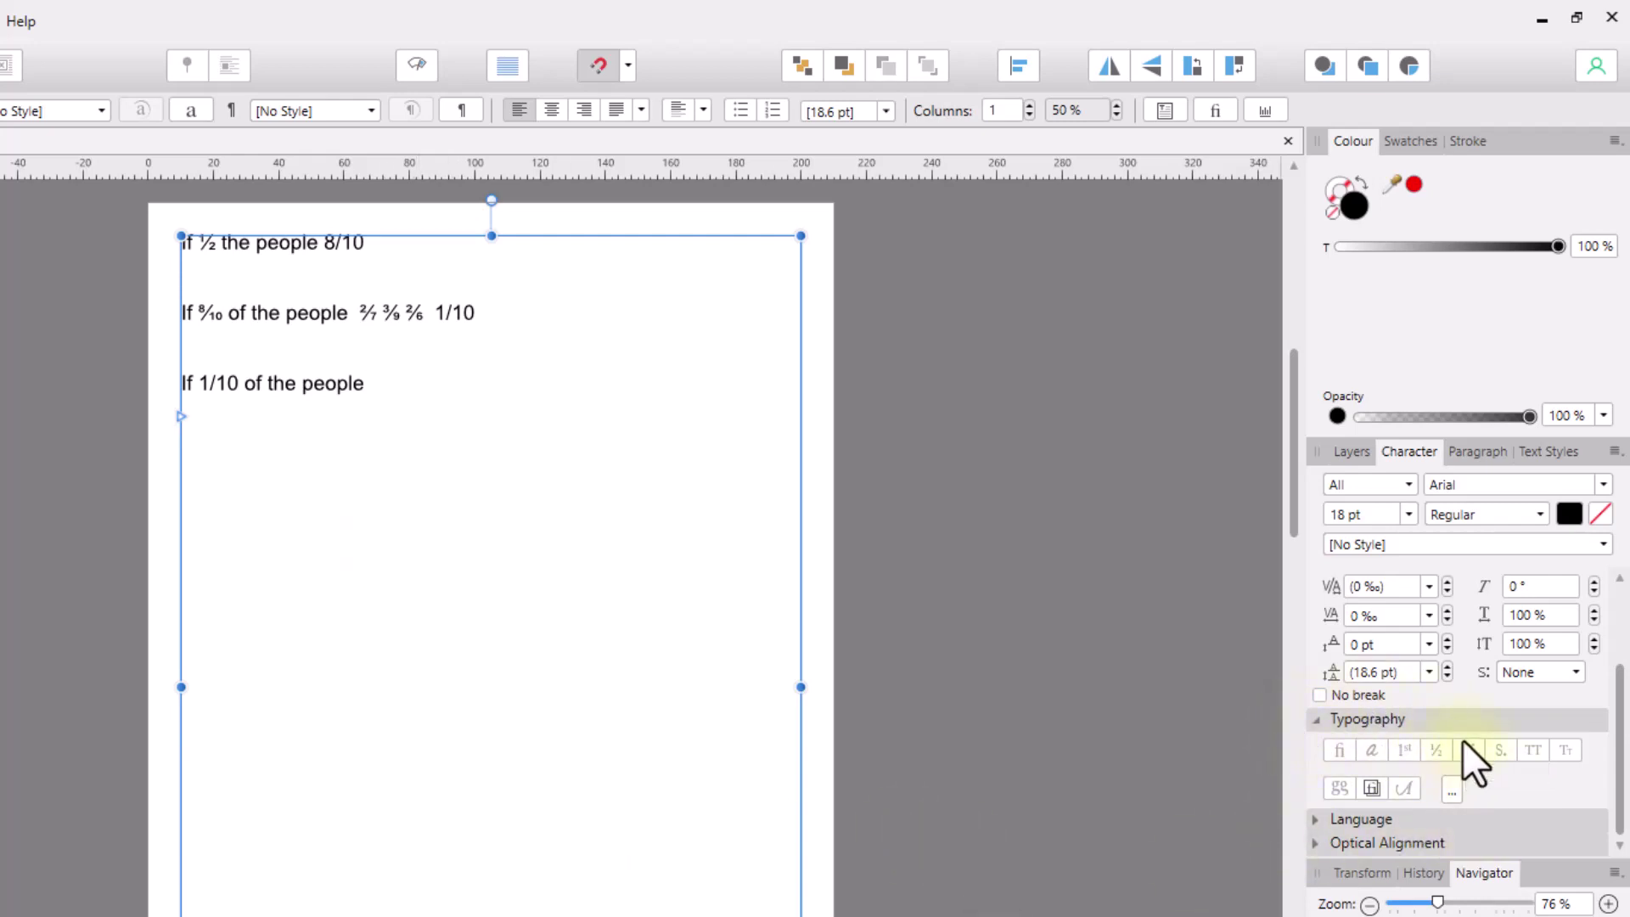
- Turn on the Fraction option in the full Typography settings for new text at the end of the third line
click(1451, 789)
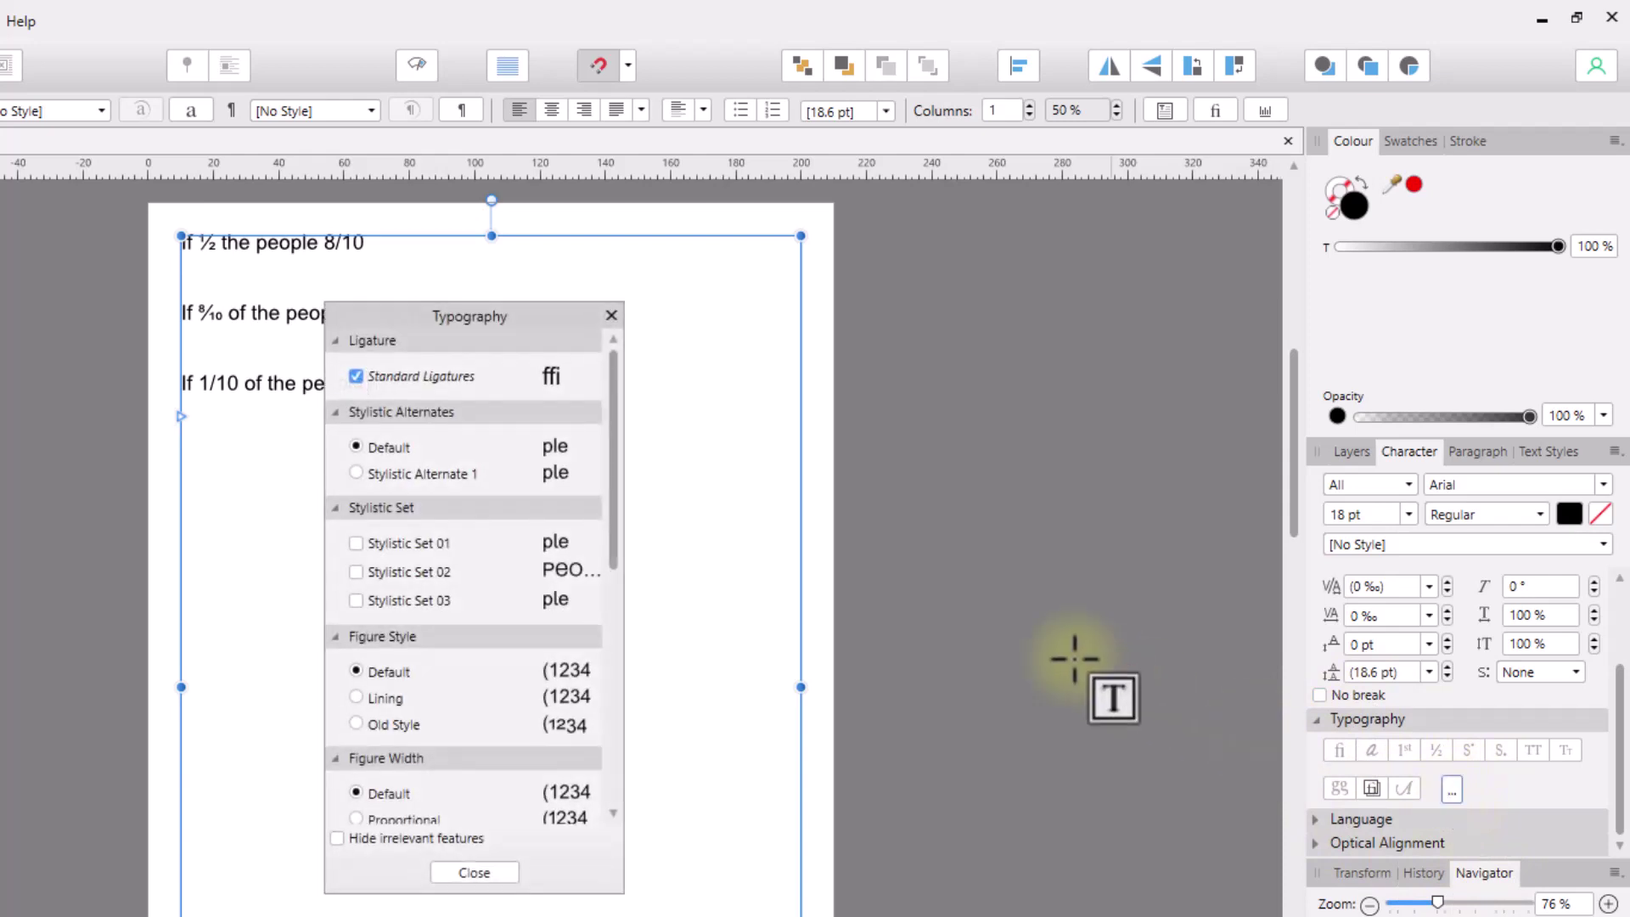
drag(536, 311, 1072, 226)
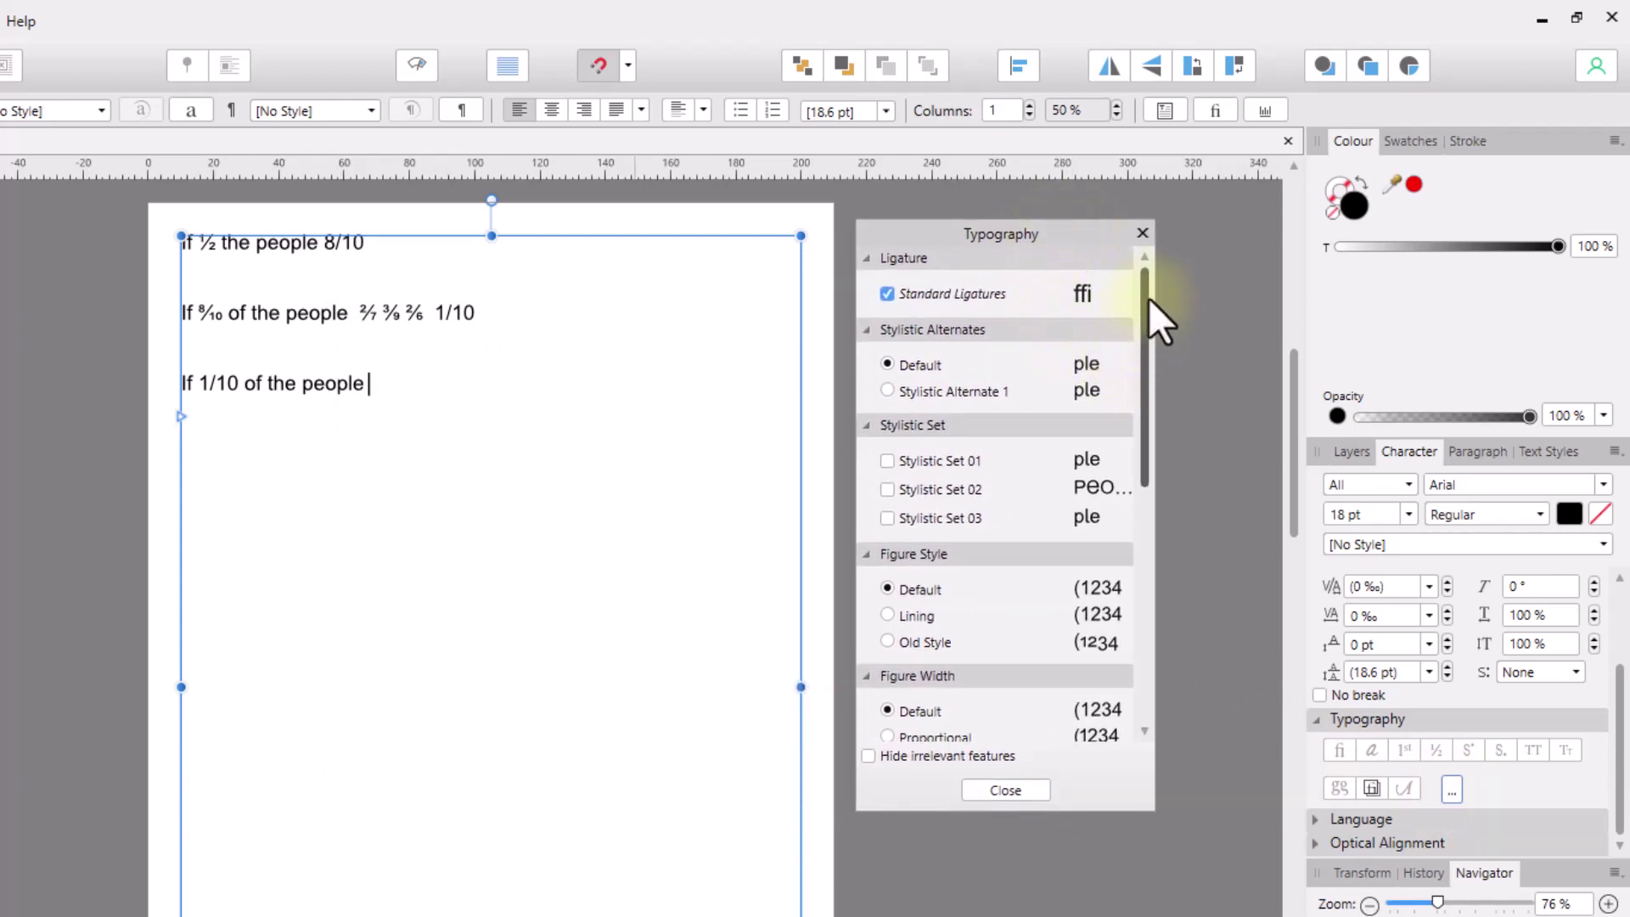
drag(1143, 288, 1158, 584)
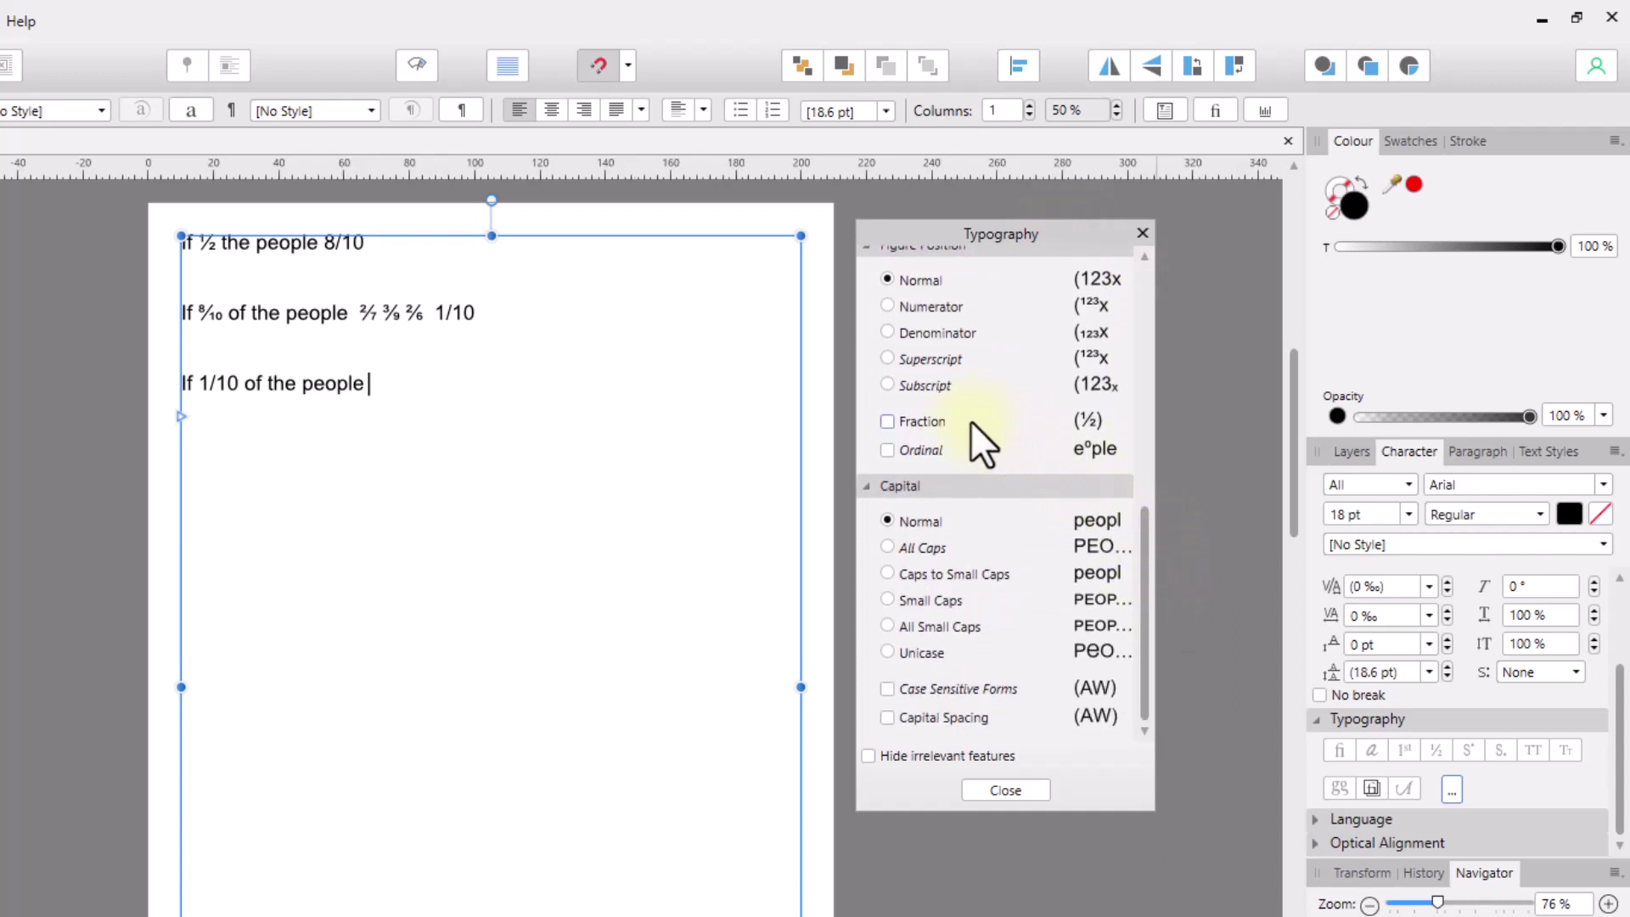
drag(1145, 527, 1153, 504)
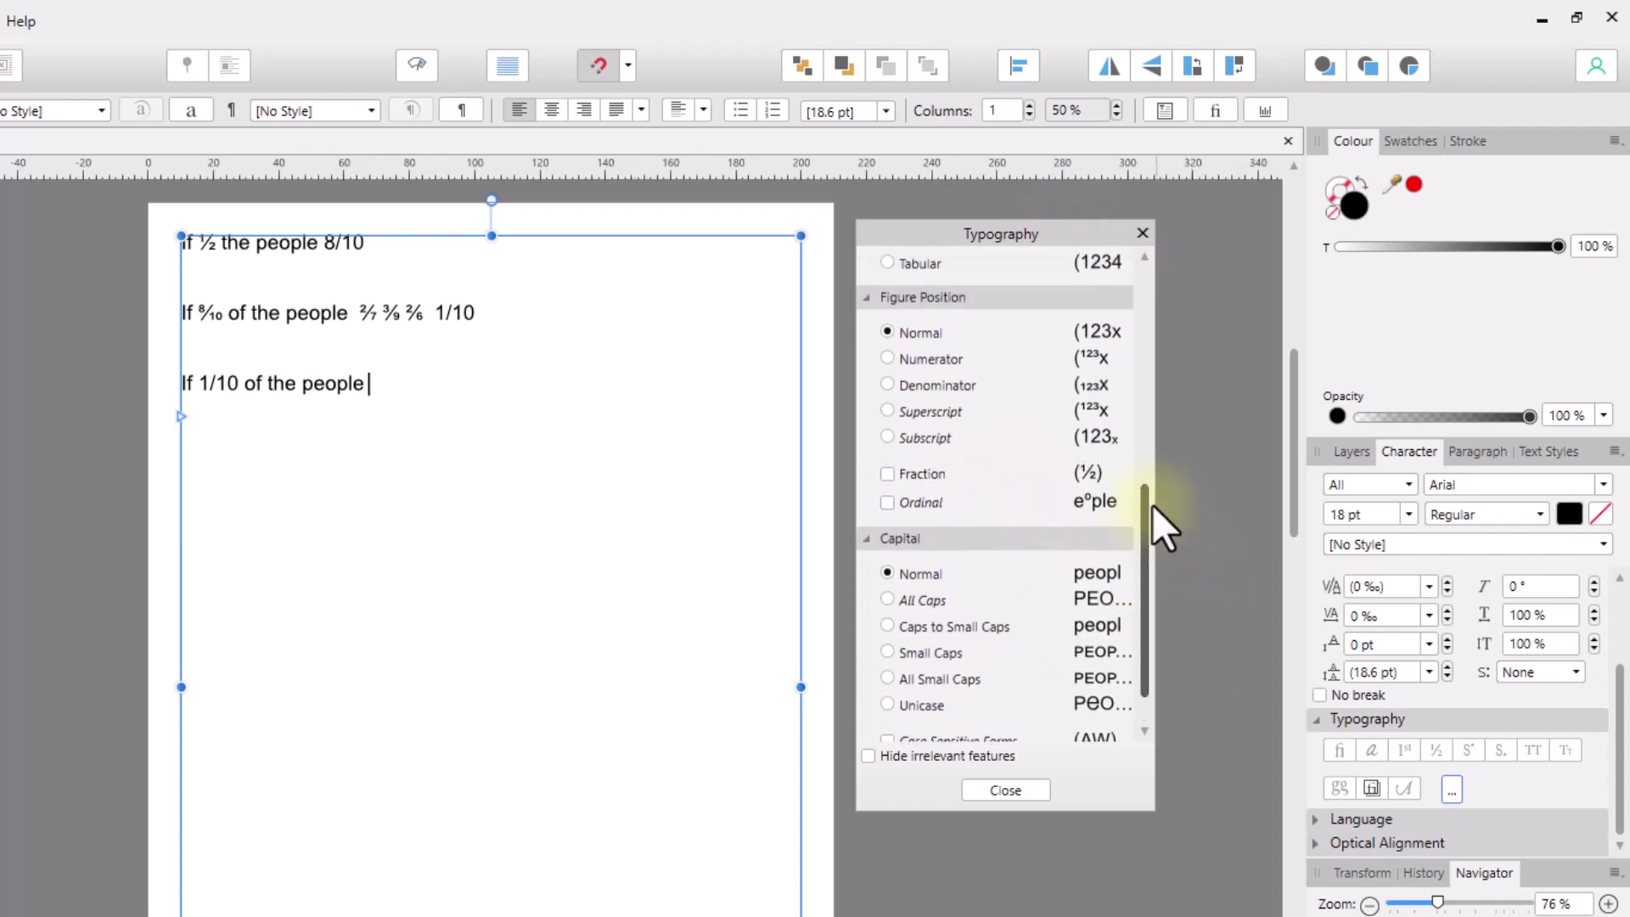
click(888, 475)
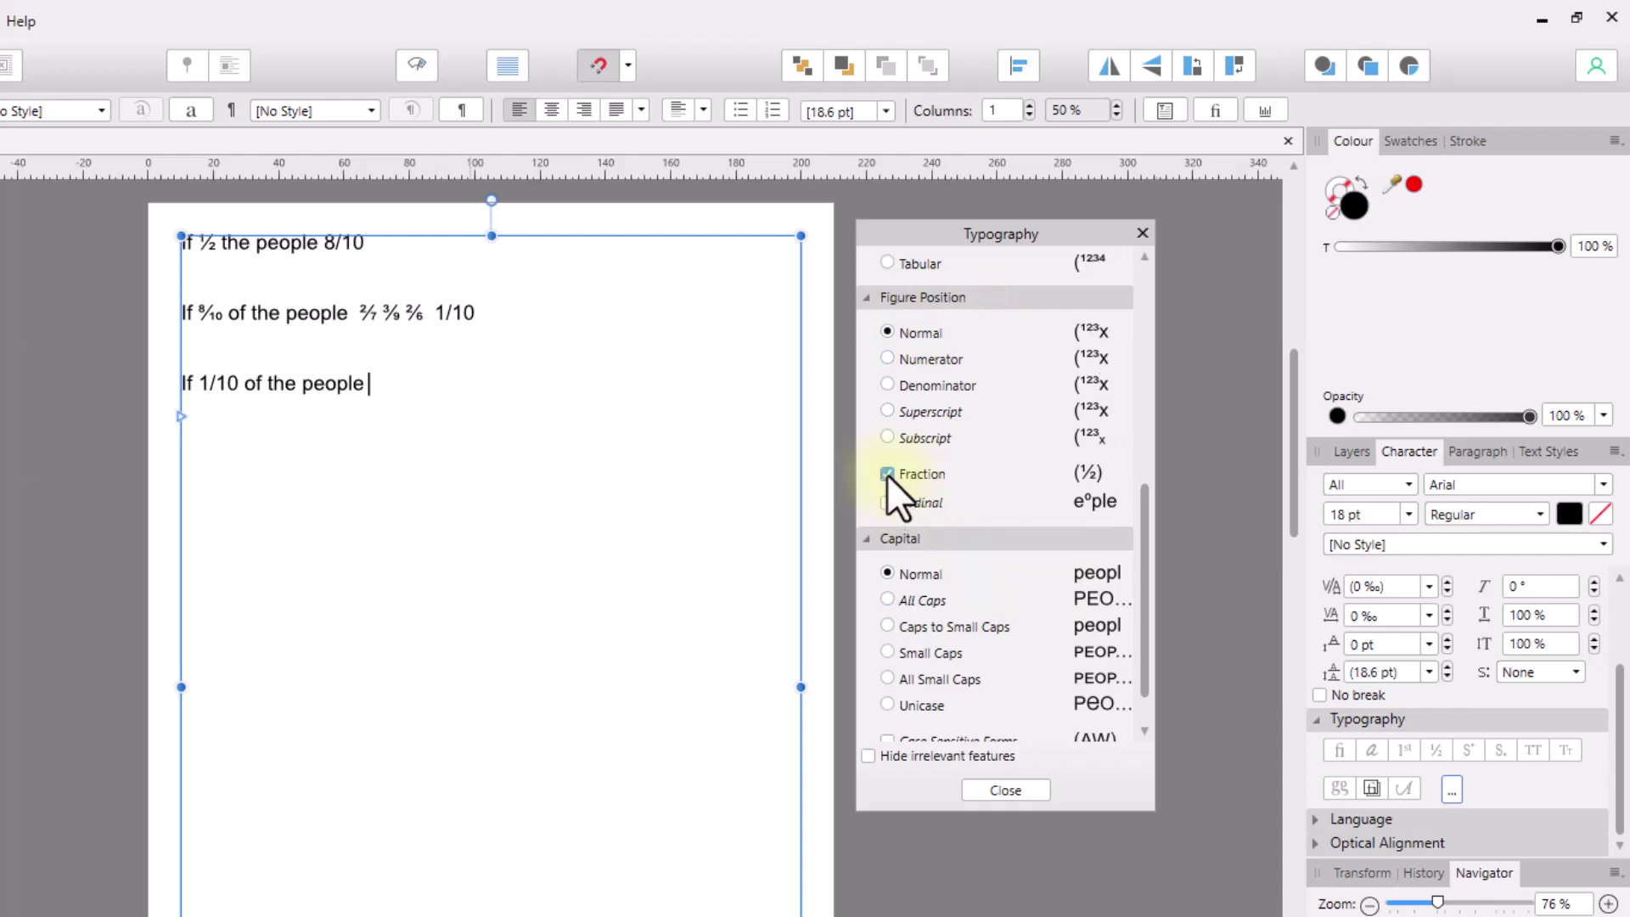
click(1017, 789)
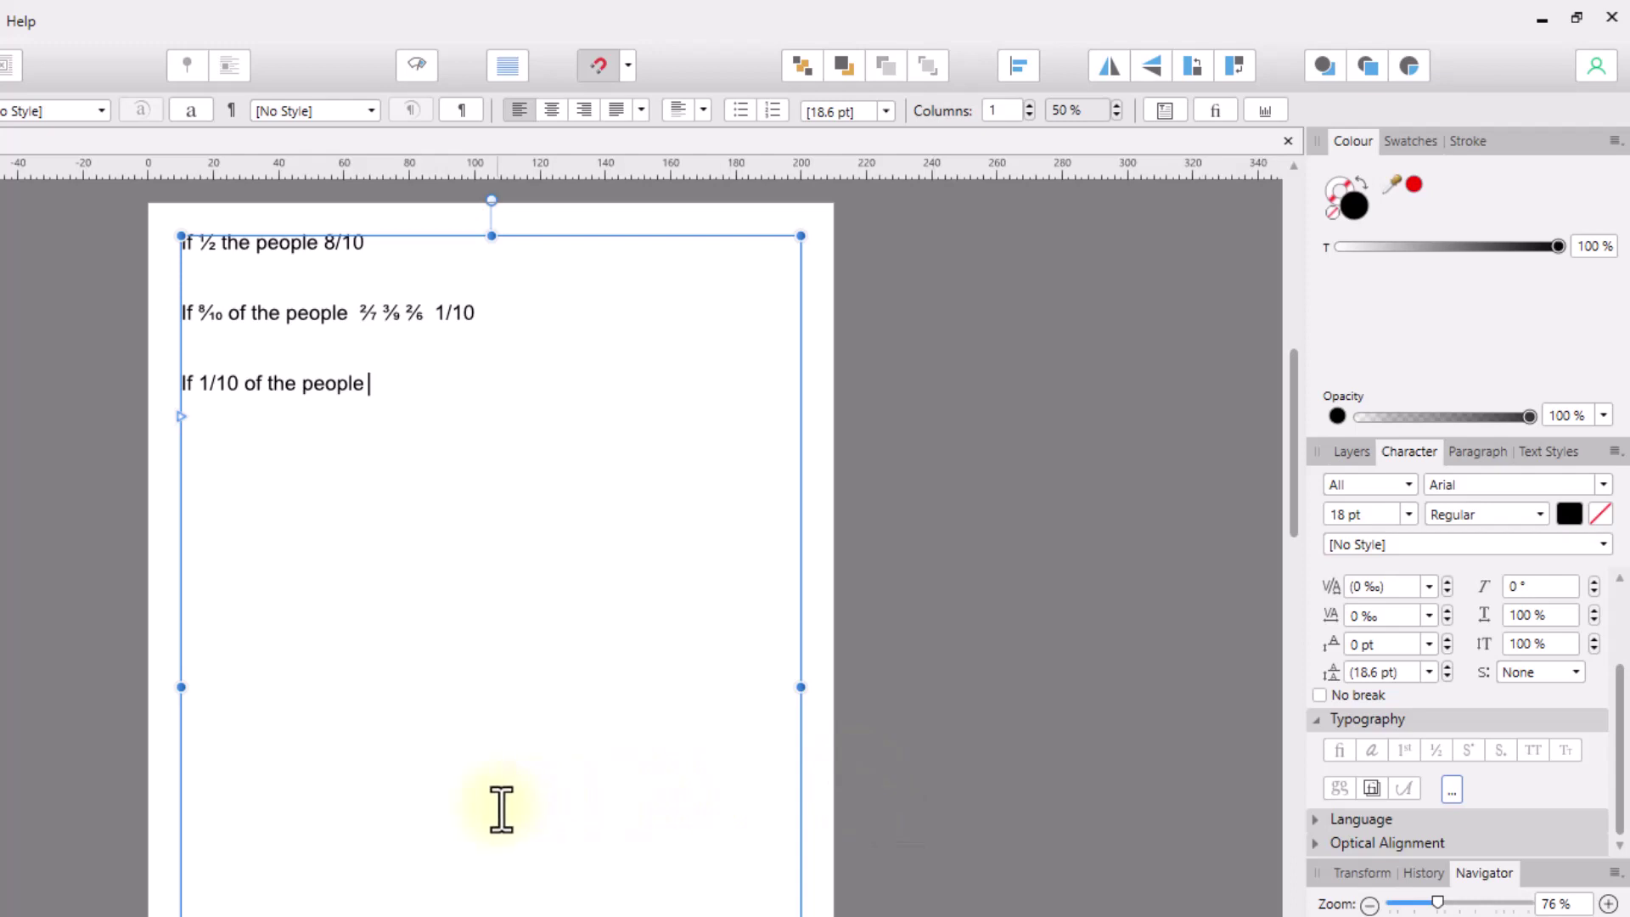
- Continue the third line with "1/10 2/4/18 Just when 2/15" while the Fraction option is on
text(1/10)
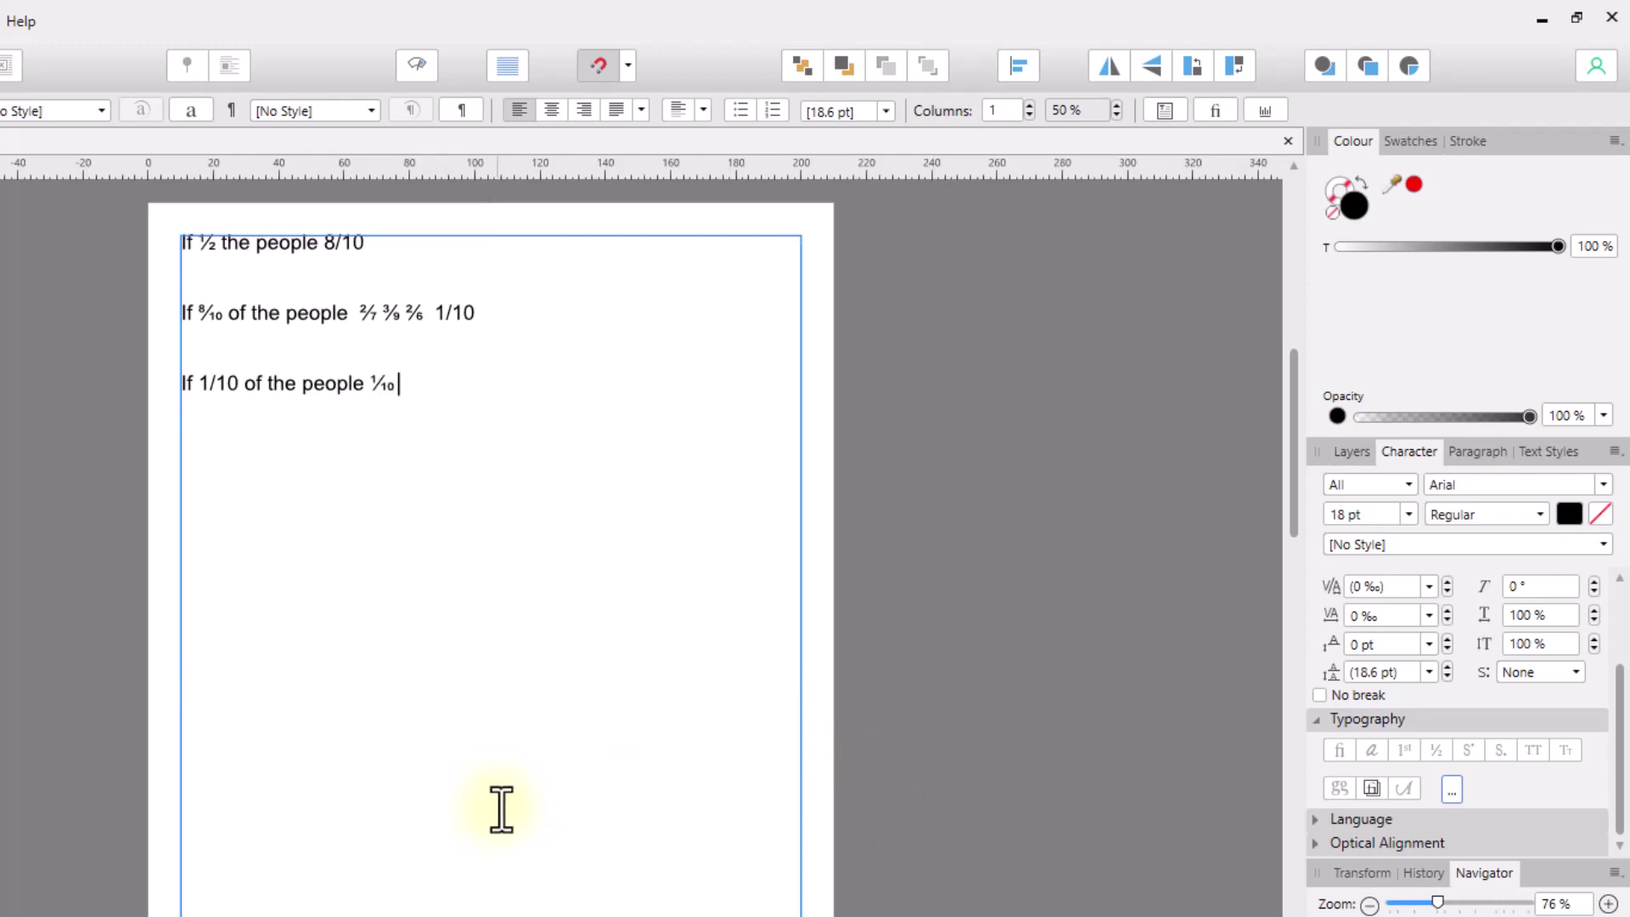
text( 2/418)
text(Just)
key(Escape)
text(when)
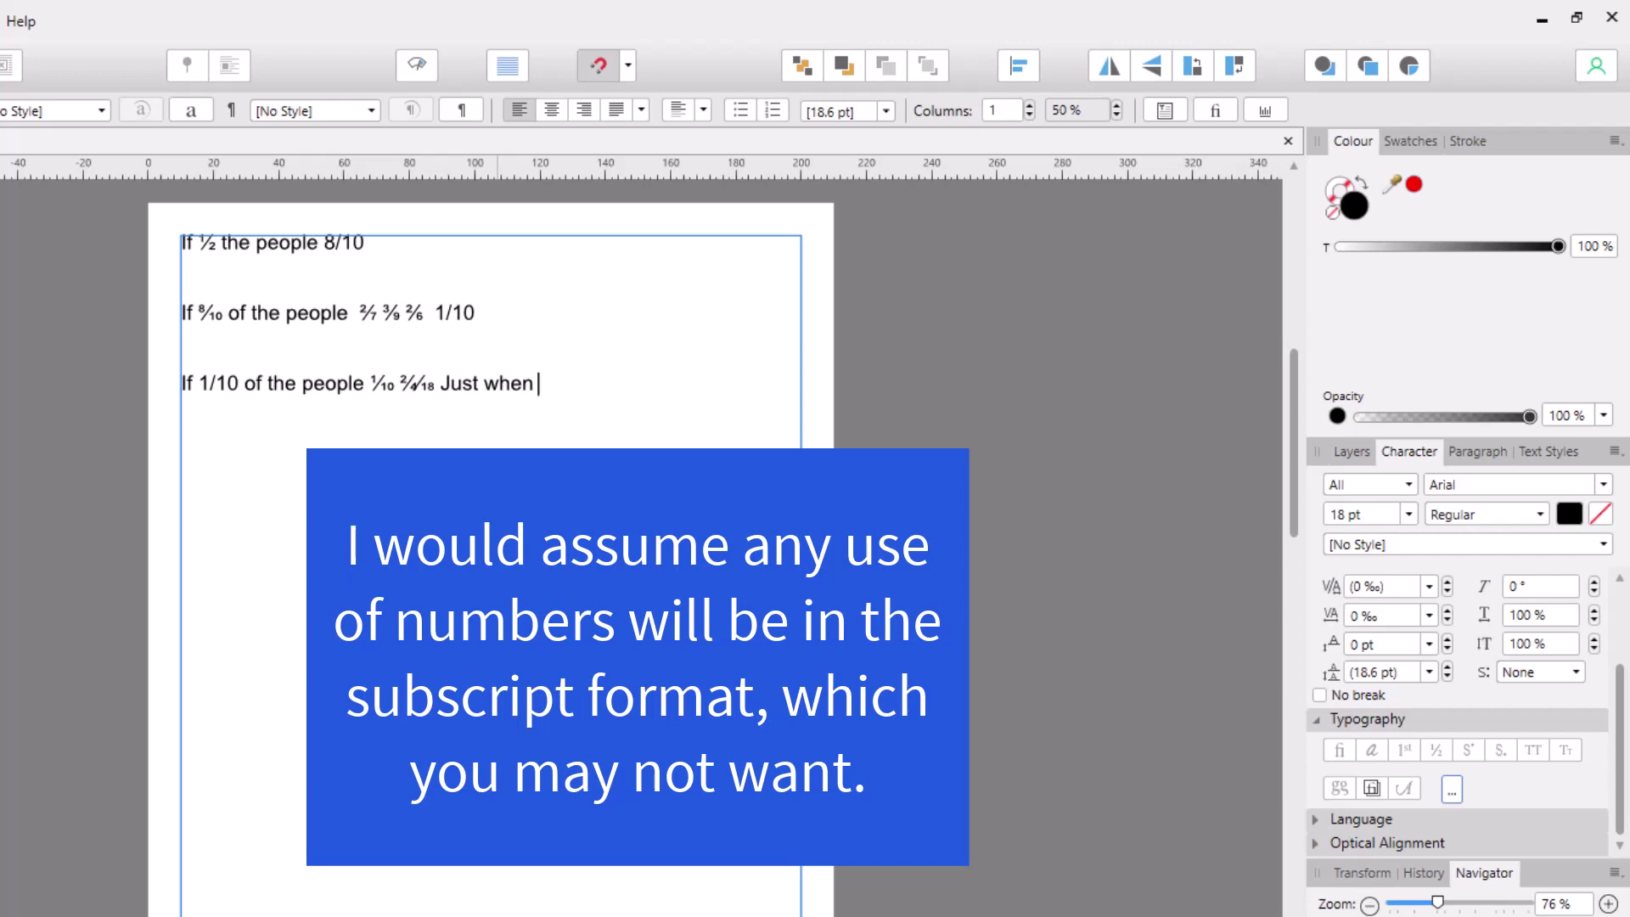
text( 2/15)
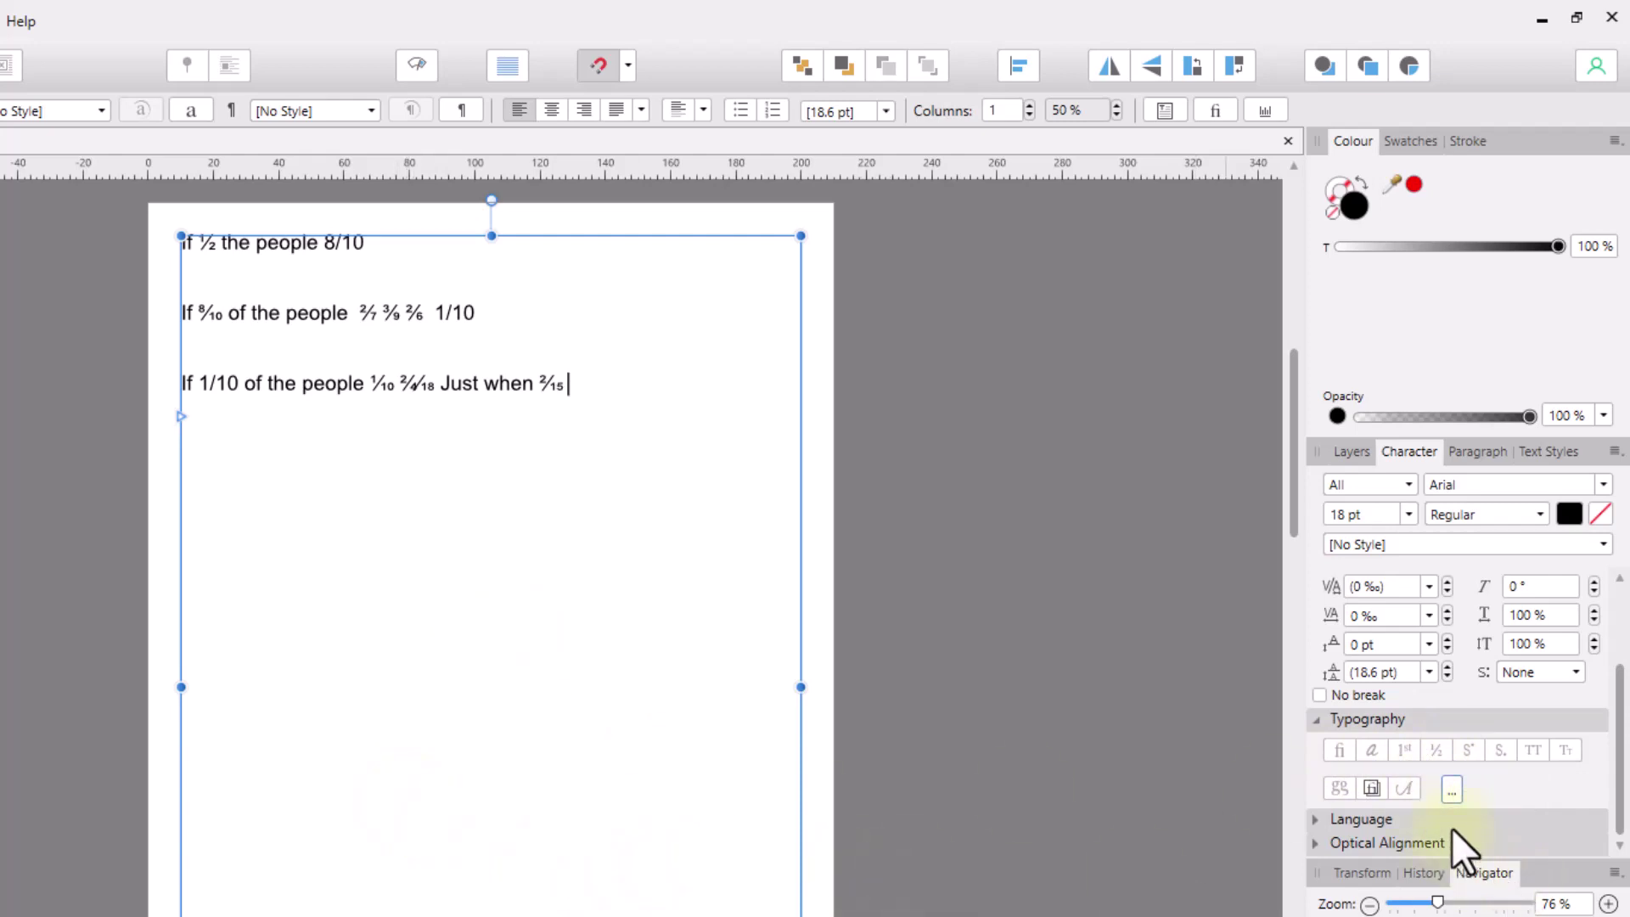
- Turn off the Fraction option in the full Typography settings for text following "2/15"
click(1451, 791)
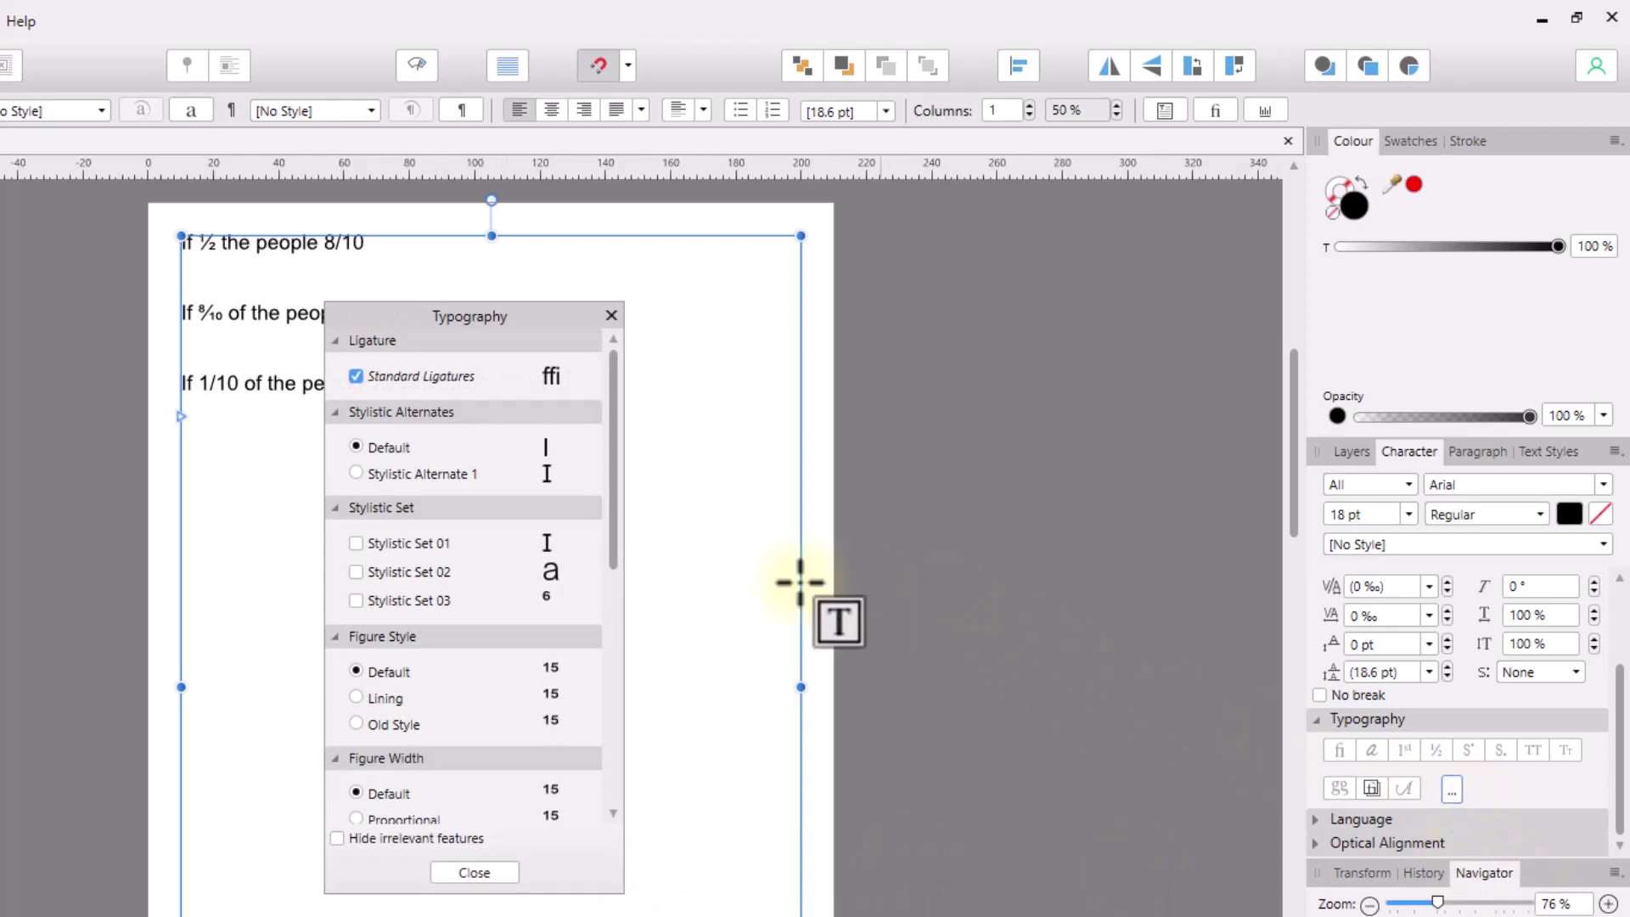
scroll(613, 518, down, 15)
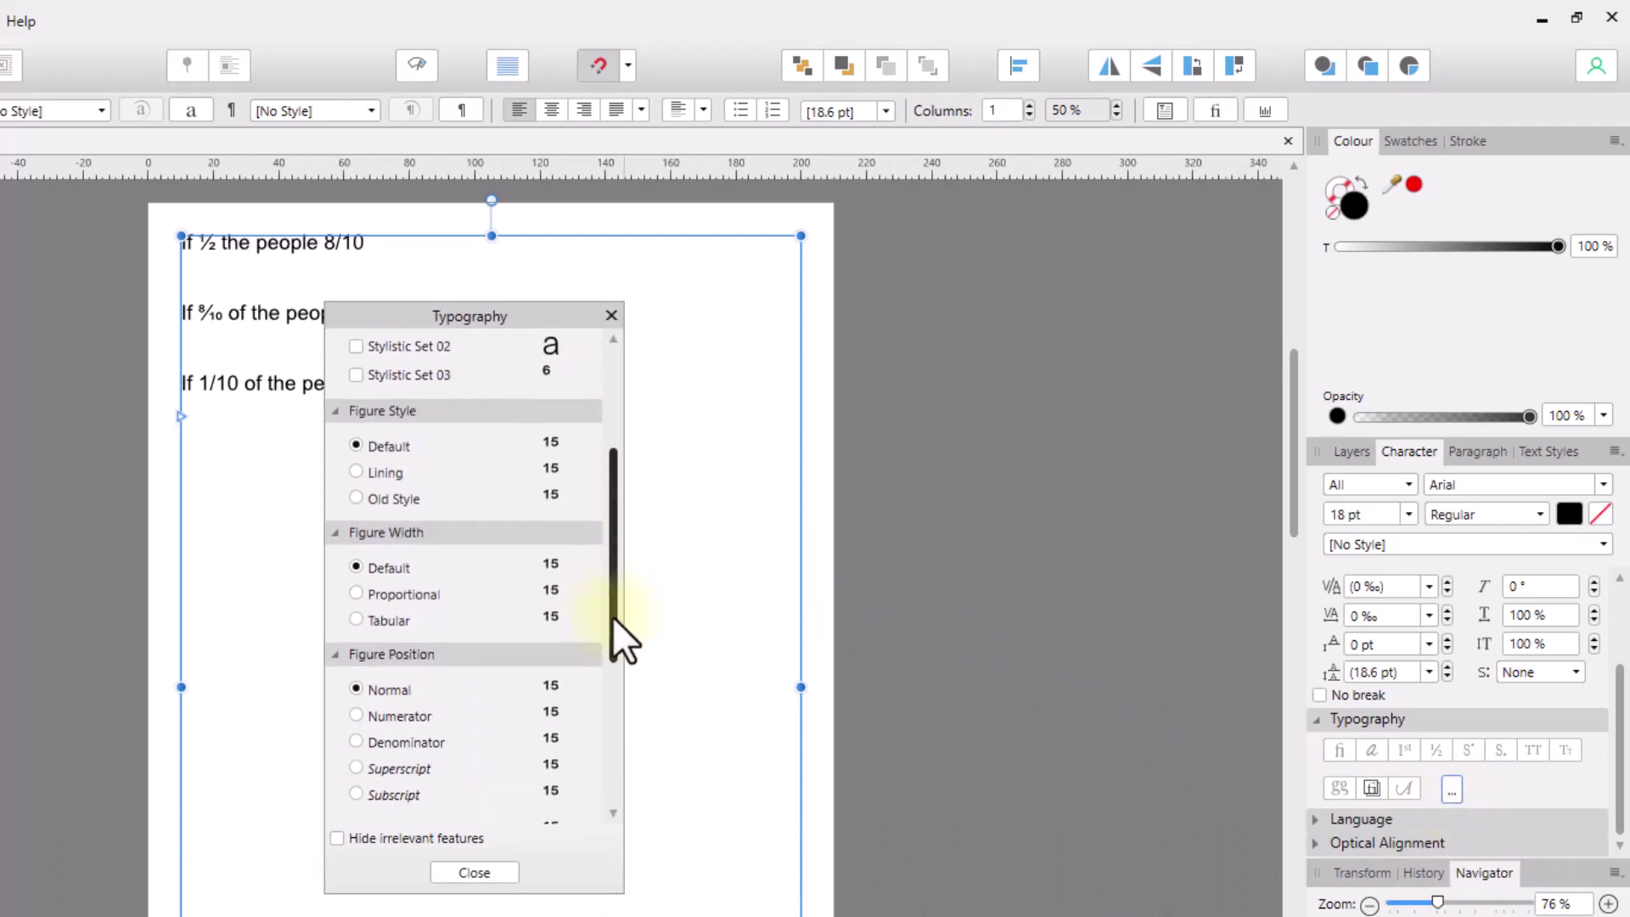
click(353, 610)
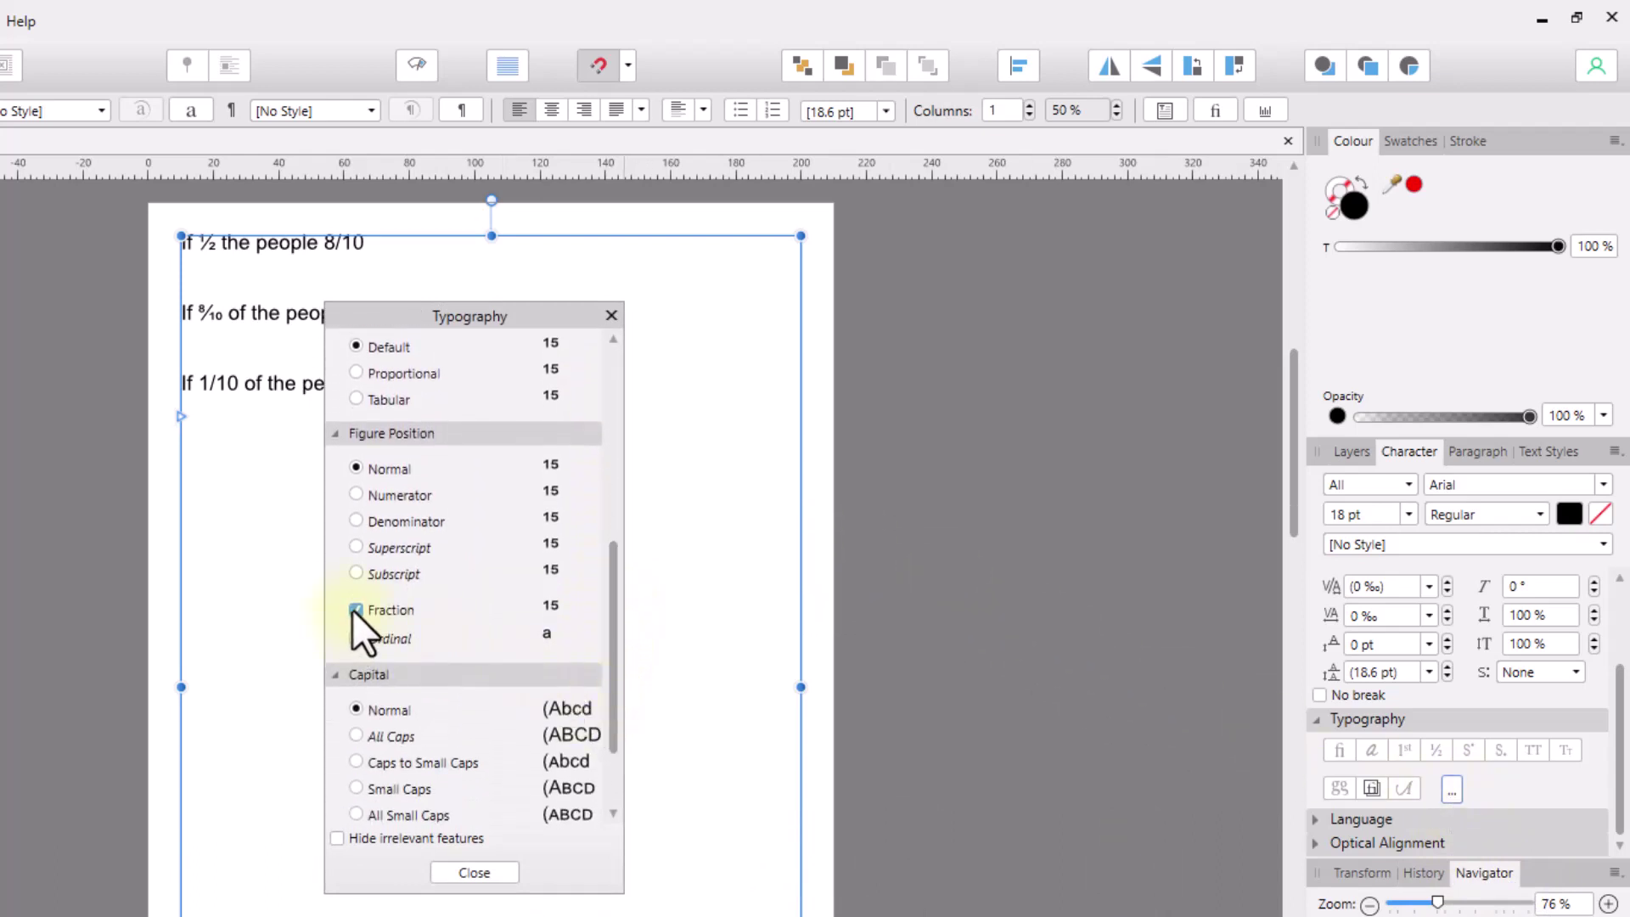
click(472, 871)
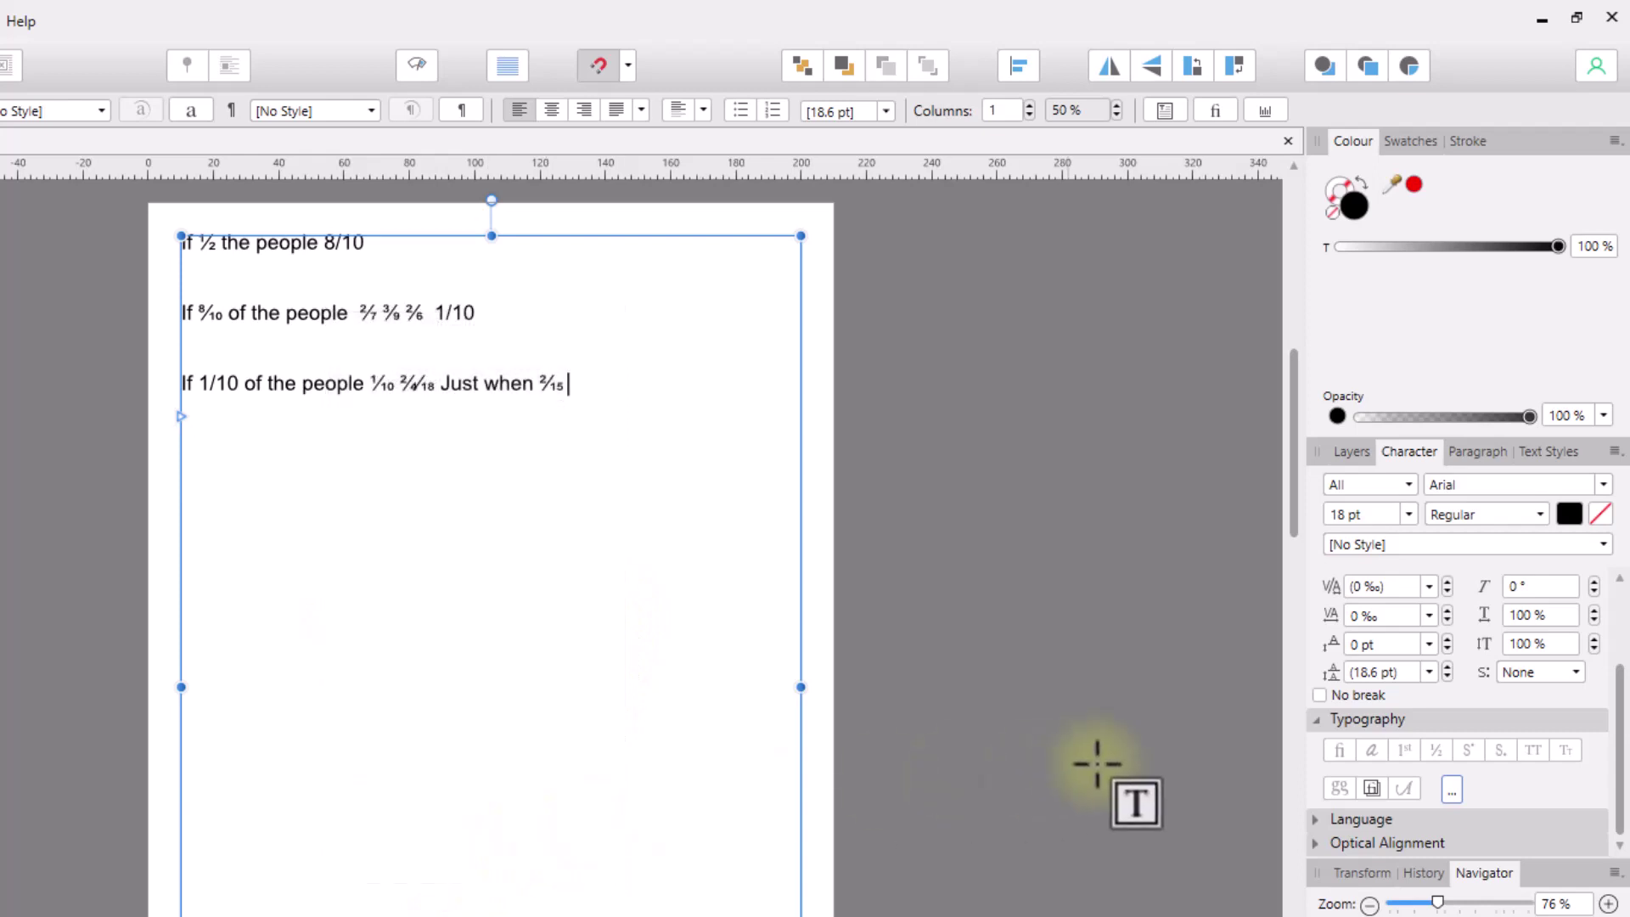